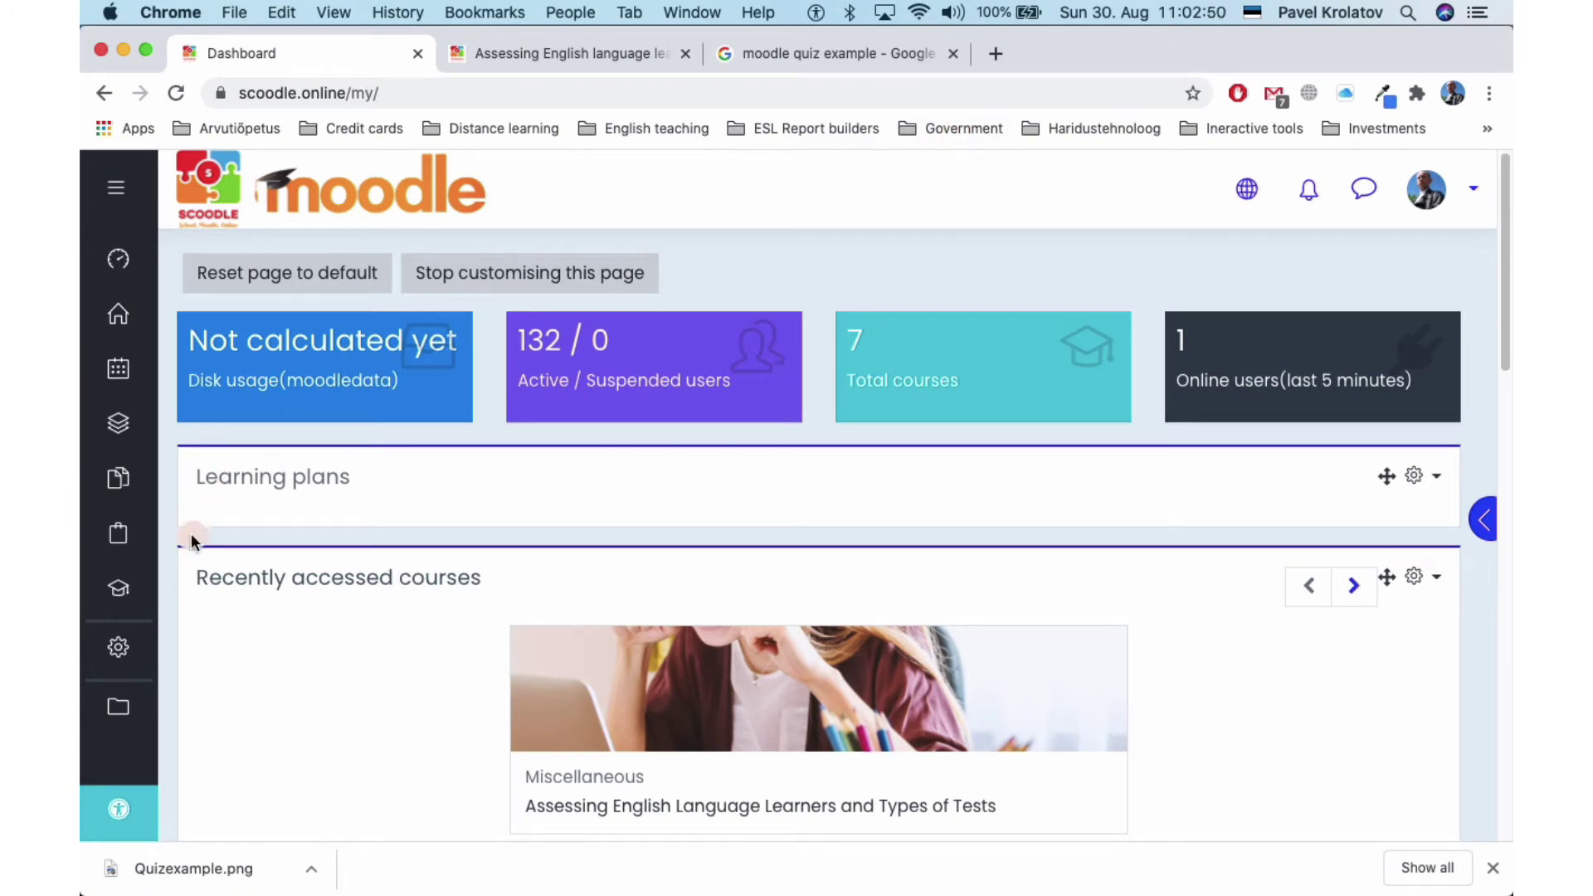
- Open the English from Scratch to Python course from the list of enrolled courses
{"action": "mouse_move", "coordinate": [131, 576]}
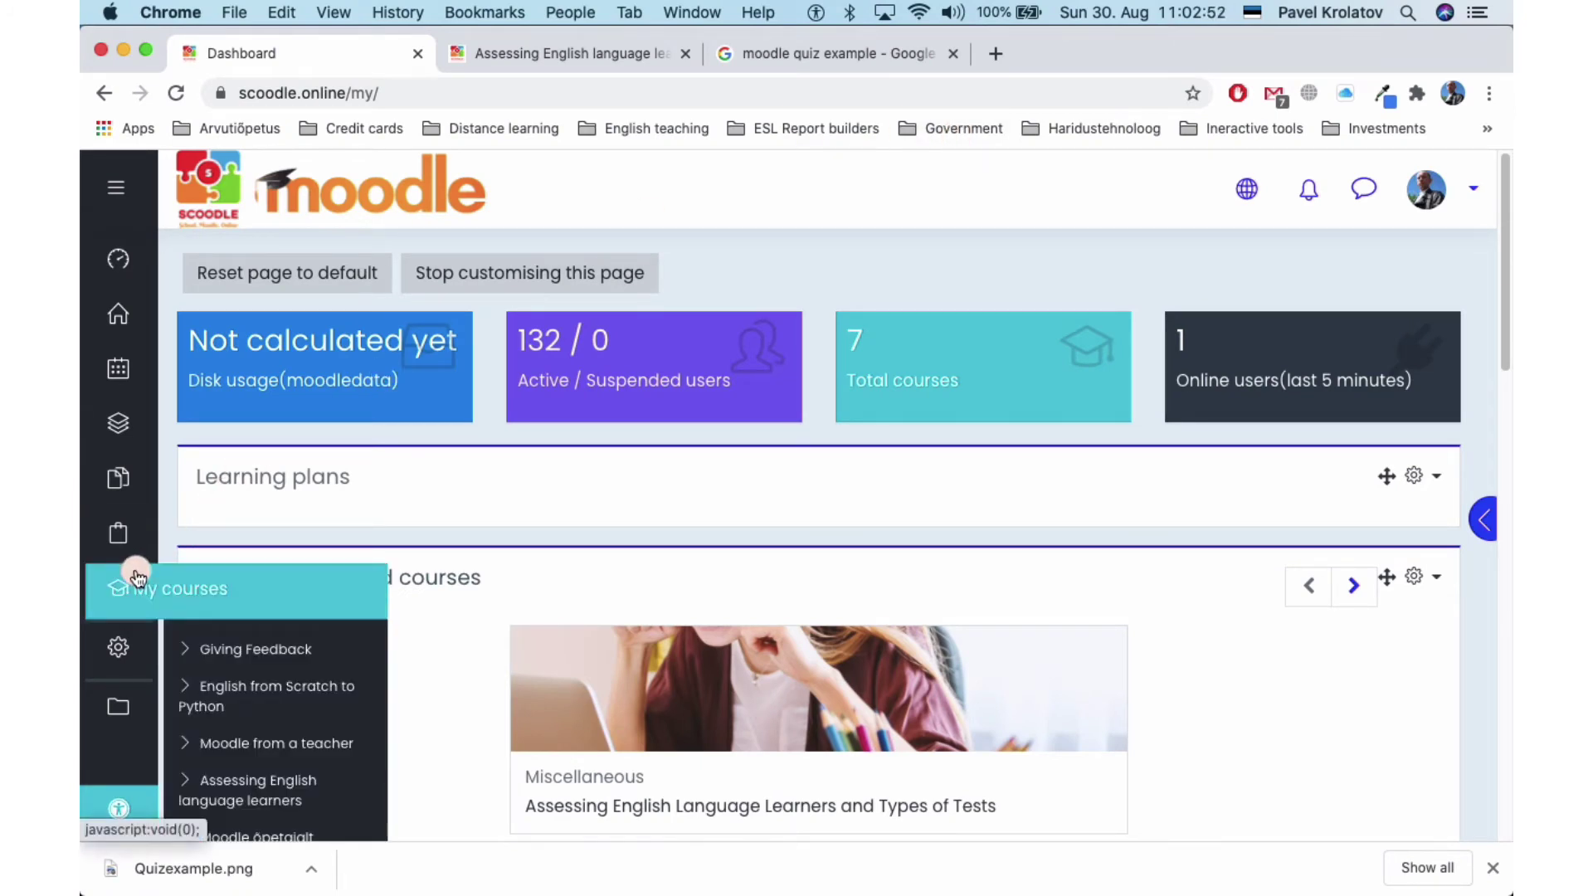
{"action": "scroll", "coordinate": [249, 643], "scroll_direction": "down", "scroll_amount": 7}
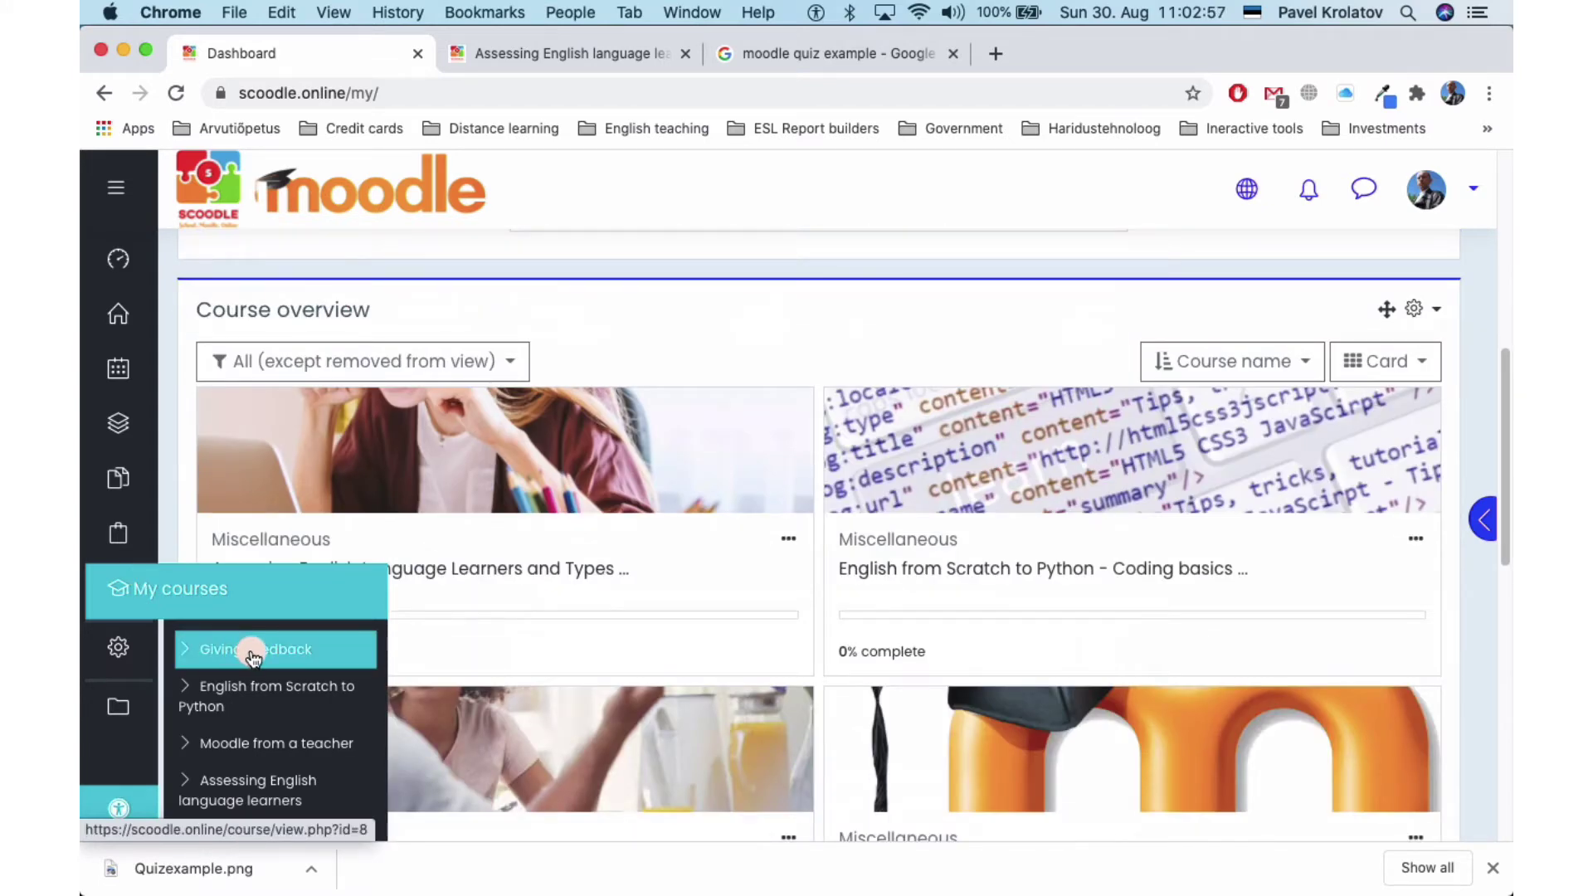
{"action": "left_click", "coordinate": [276, 702]}
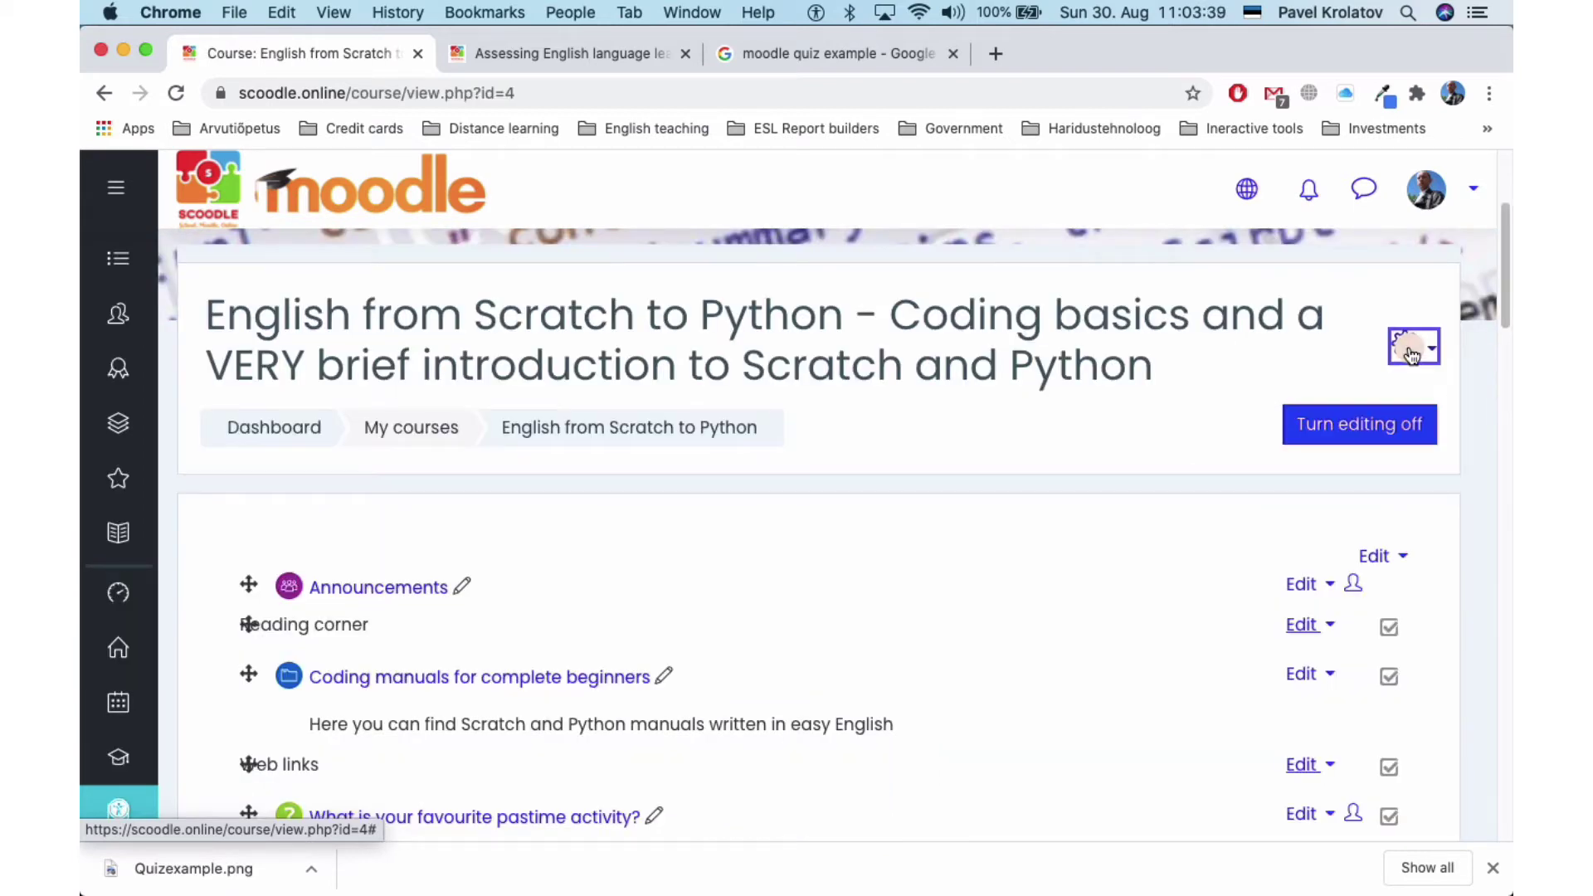
- Open the course's full administration page and go to its question bank (Küsimustepank)
{"action": "left_click", "coordinate": [1412, 353]}
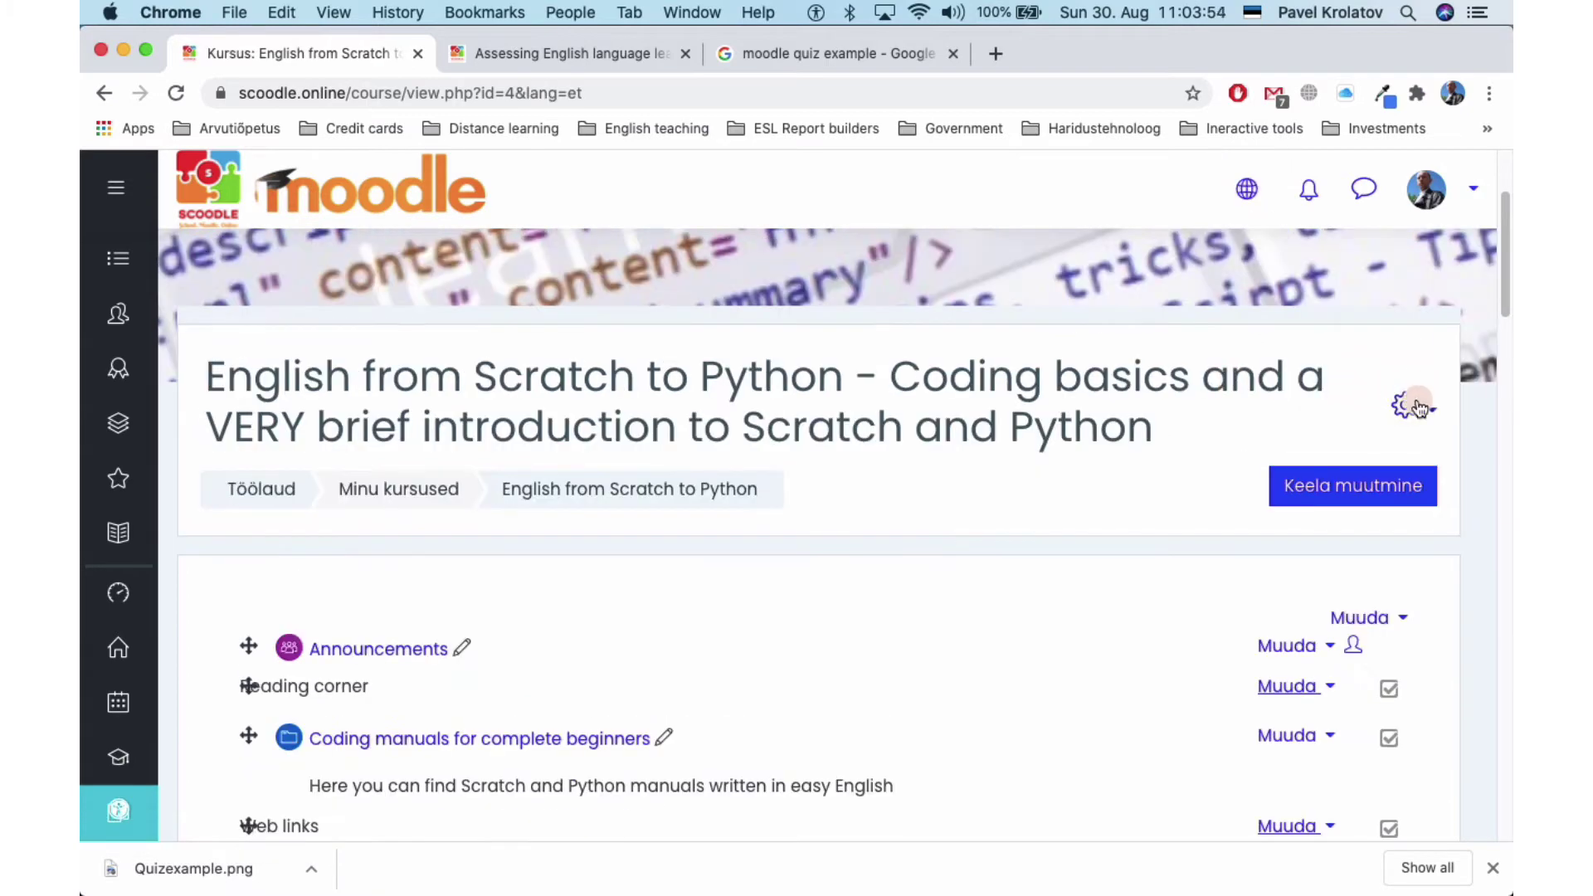
{"action": "left_click", "coordinate": [1419, 406]}
{"action": "scroll", "coordinate": [1270, 495], "scroll_direction": "down", "scroll_amount": 2}
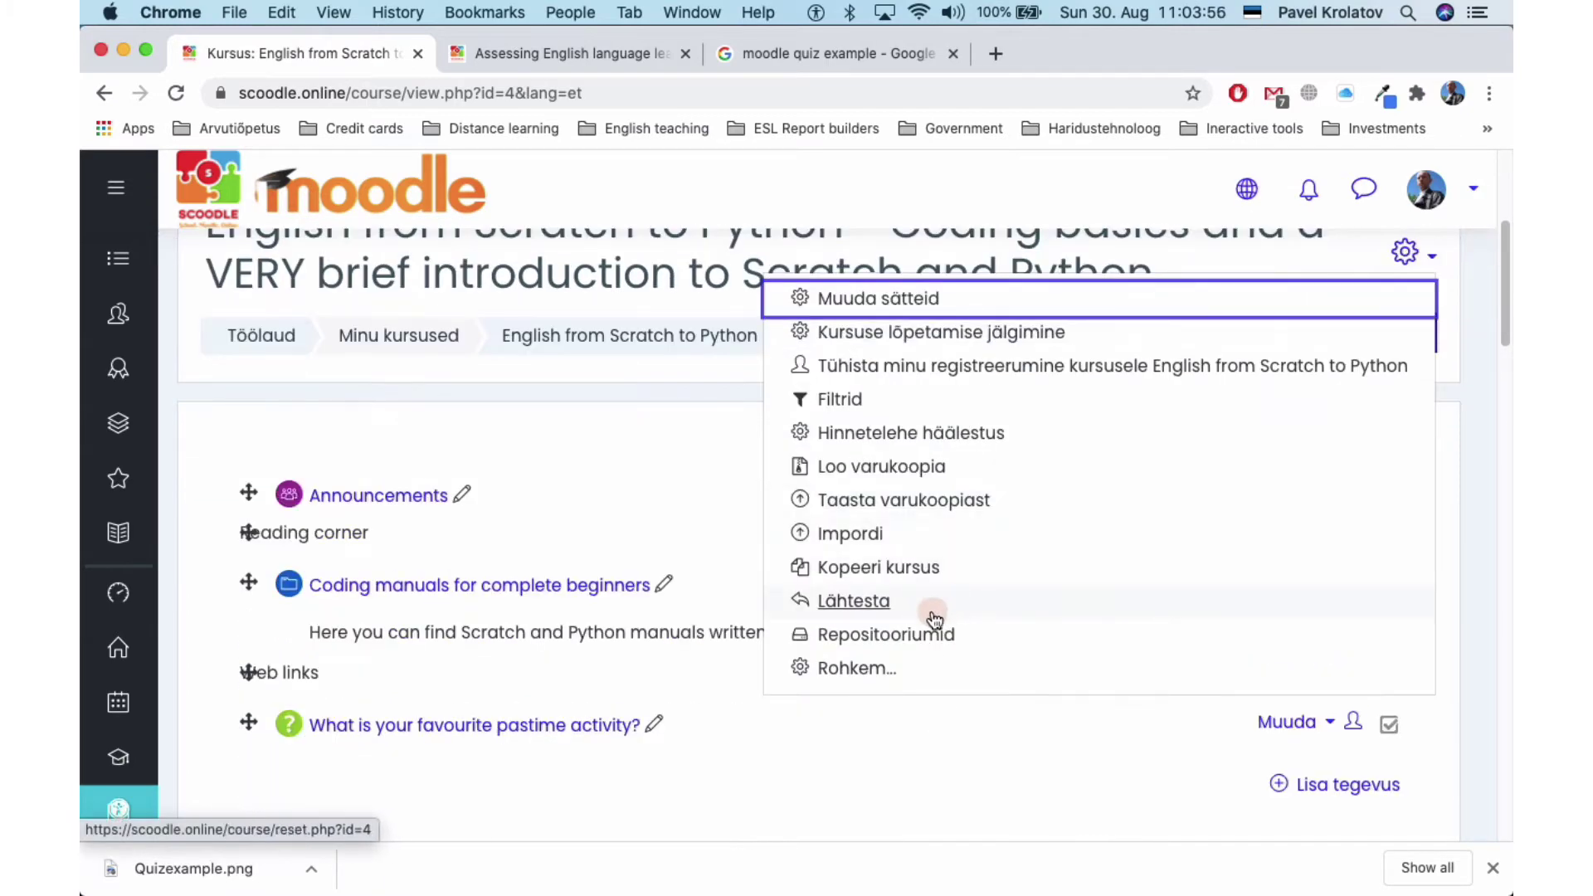
{"action": "left_click", "coordinate": [873, 668]}
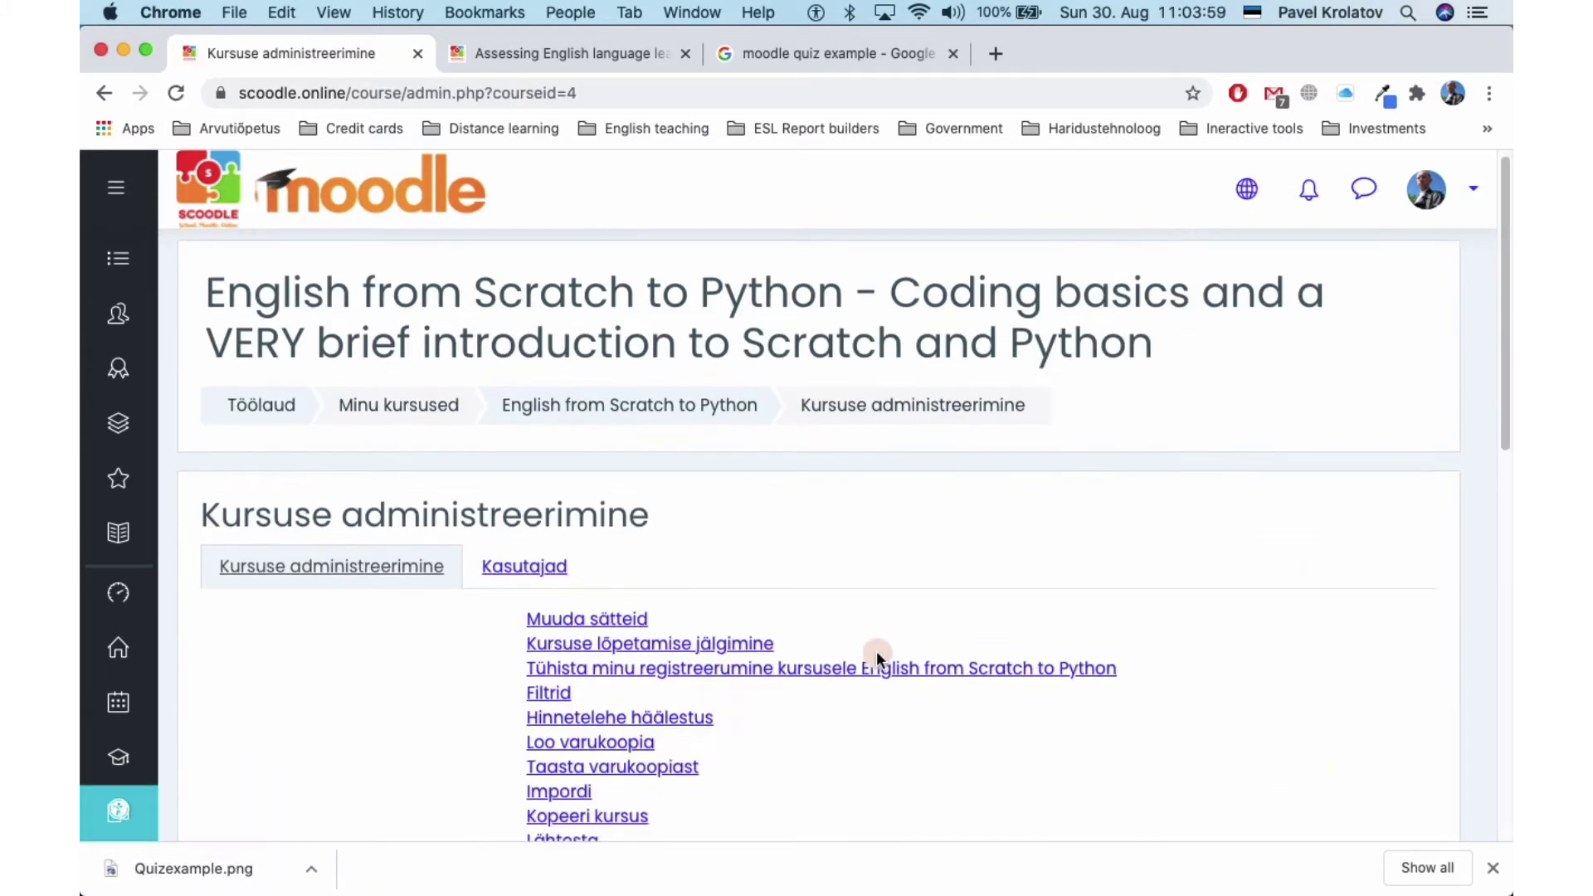
{"action": "scroll", "coordinate": [877, 651], "scroll_direction": "down", "scroll_amount": 10}
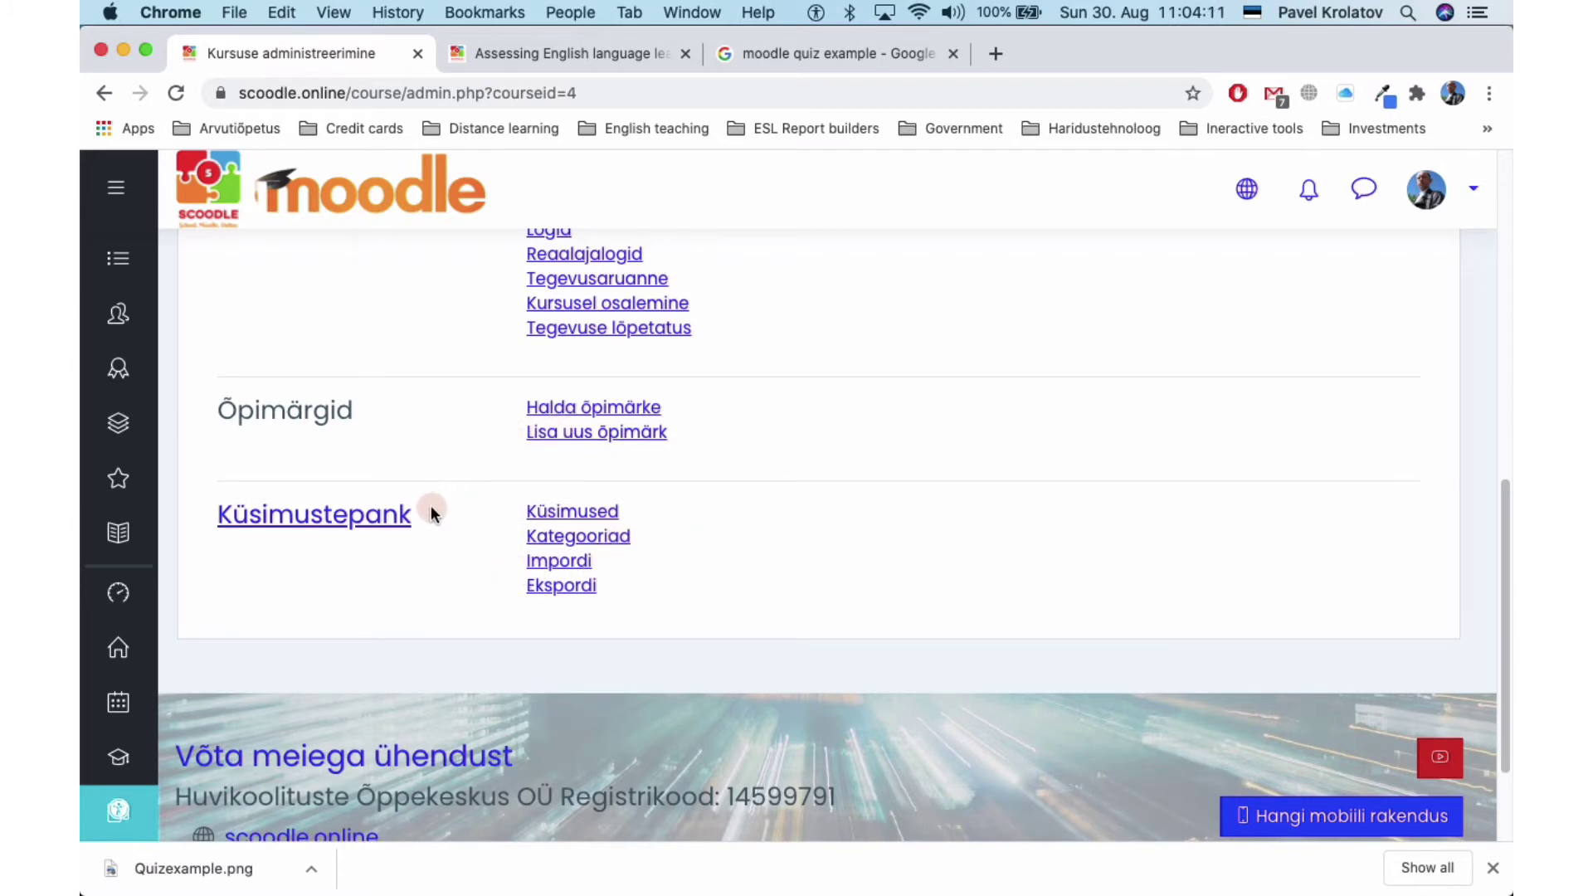
{"action": "left_click", "coordinate": [376, 512]}
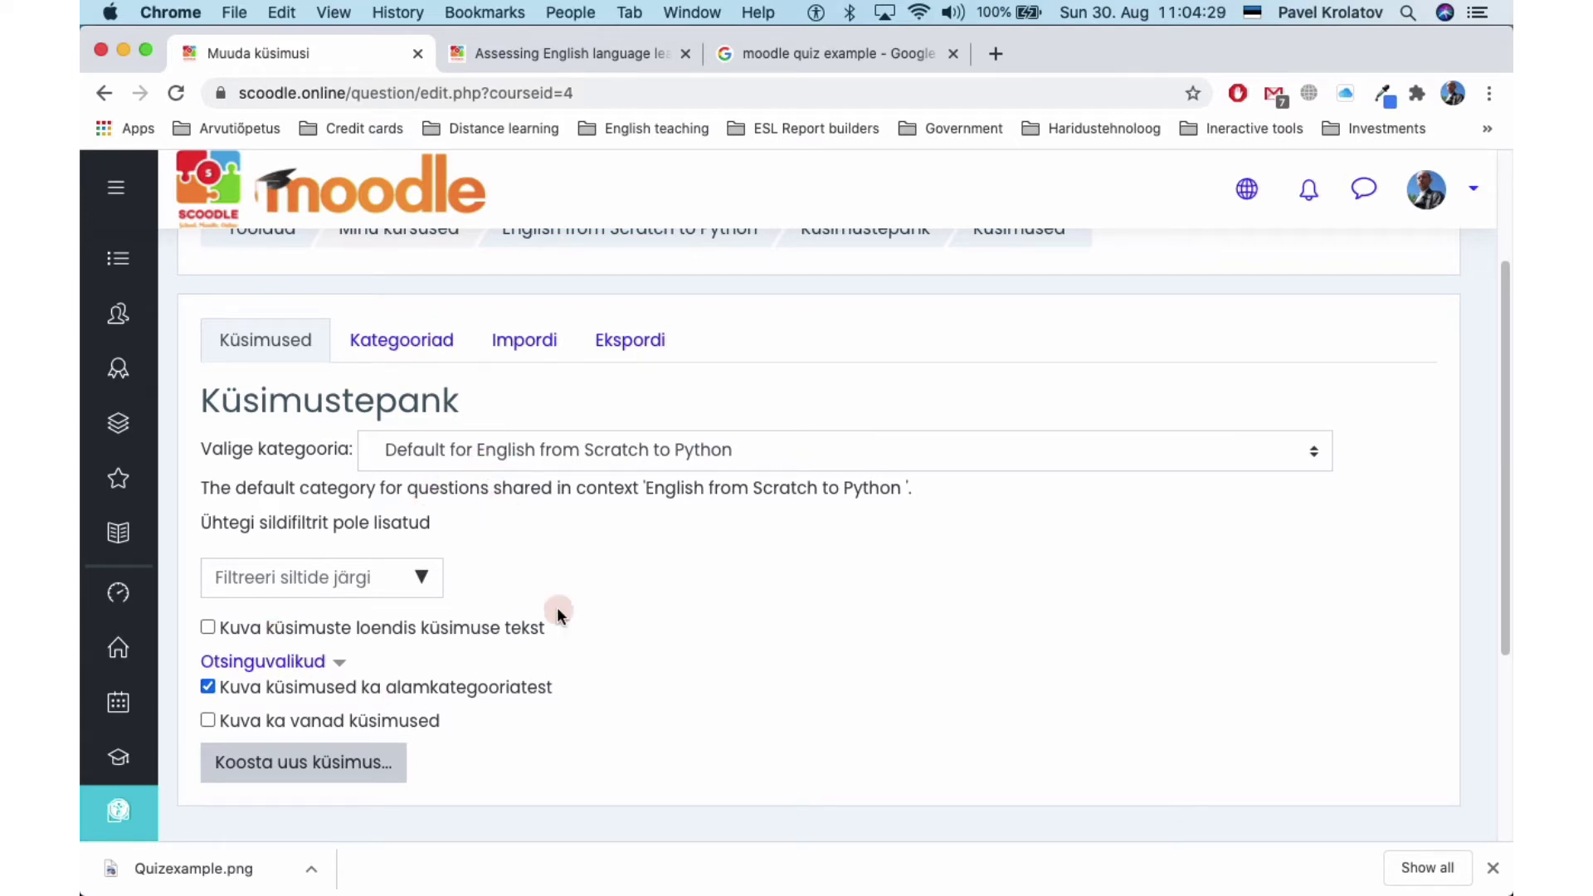
- Add a question category named Geograafia under the parent category Default for English from Scratch to Python
{"action": "left_click", "coordinate": [585, 451]}
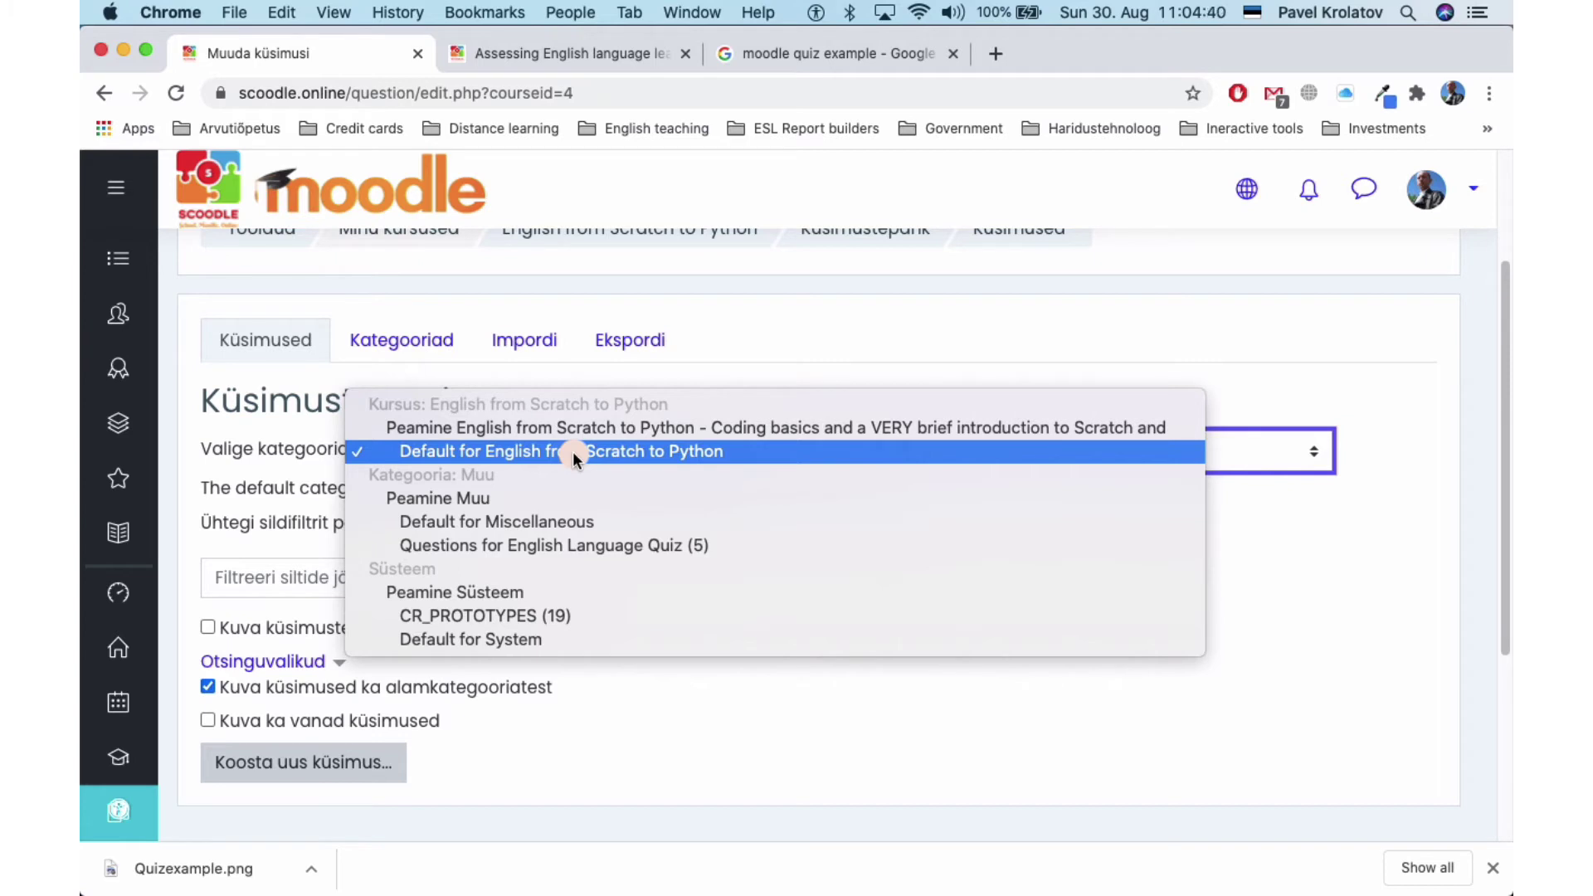
{"action": "left_click", "coordinate": [501, 451]}
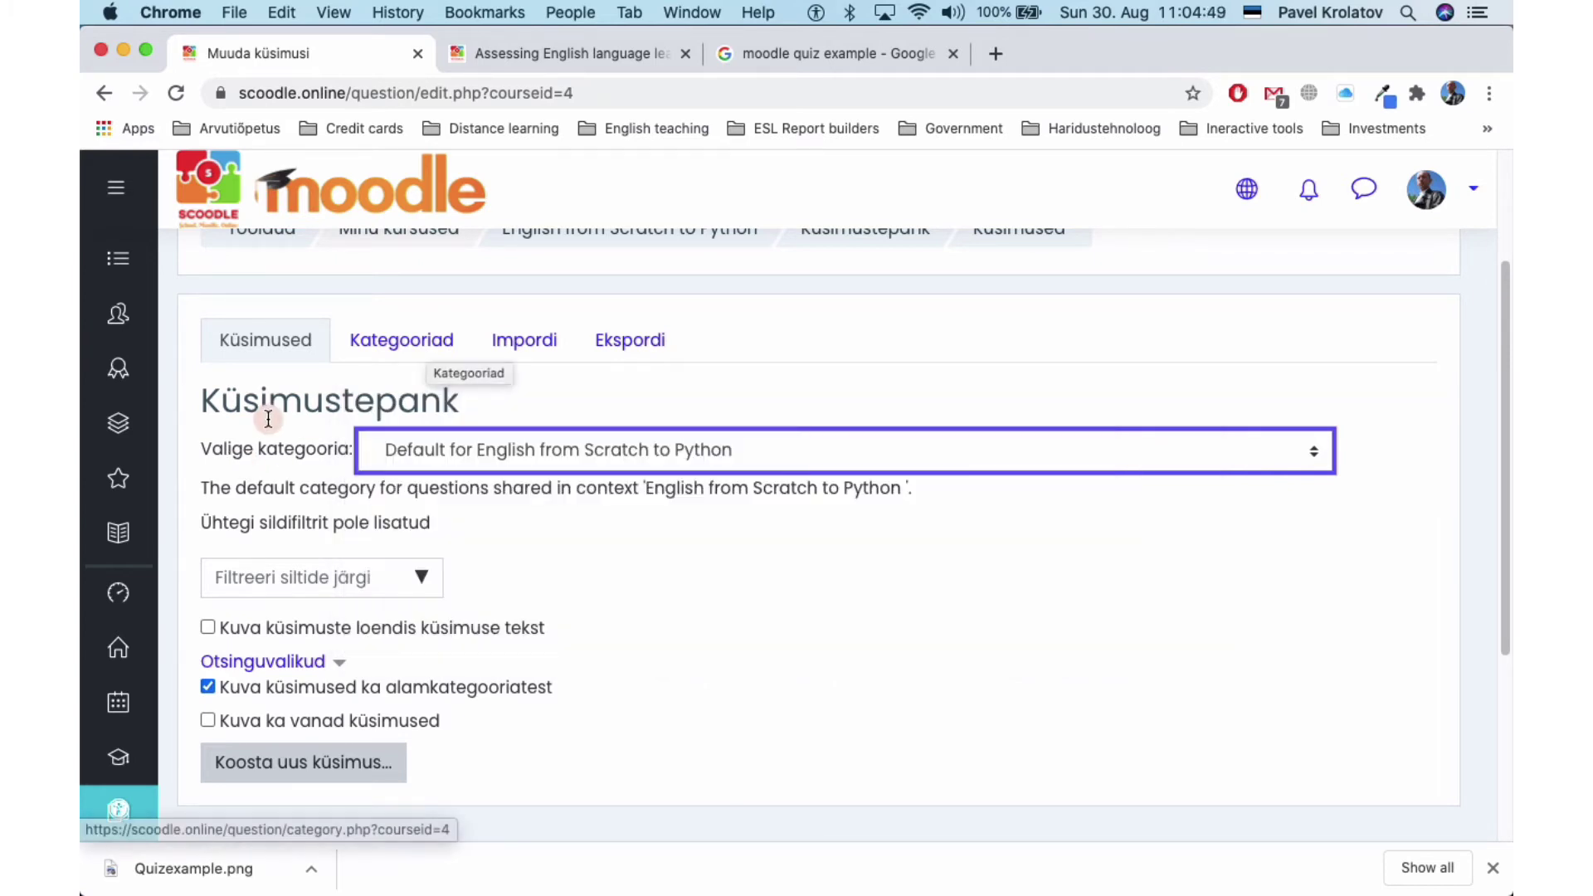
{"action": "left_click", "coordinate": [397, 357]}
{"action": "scroll", "coordinate": [558, 509], "scroll_direction": "down", "scroll_amount": 10}
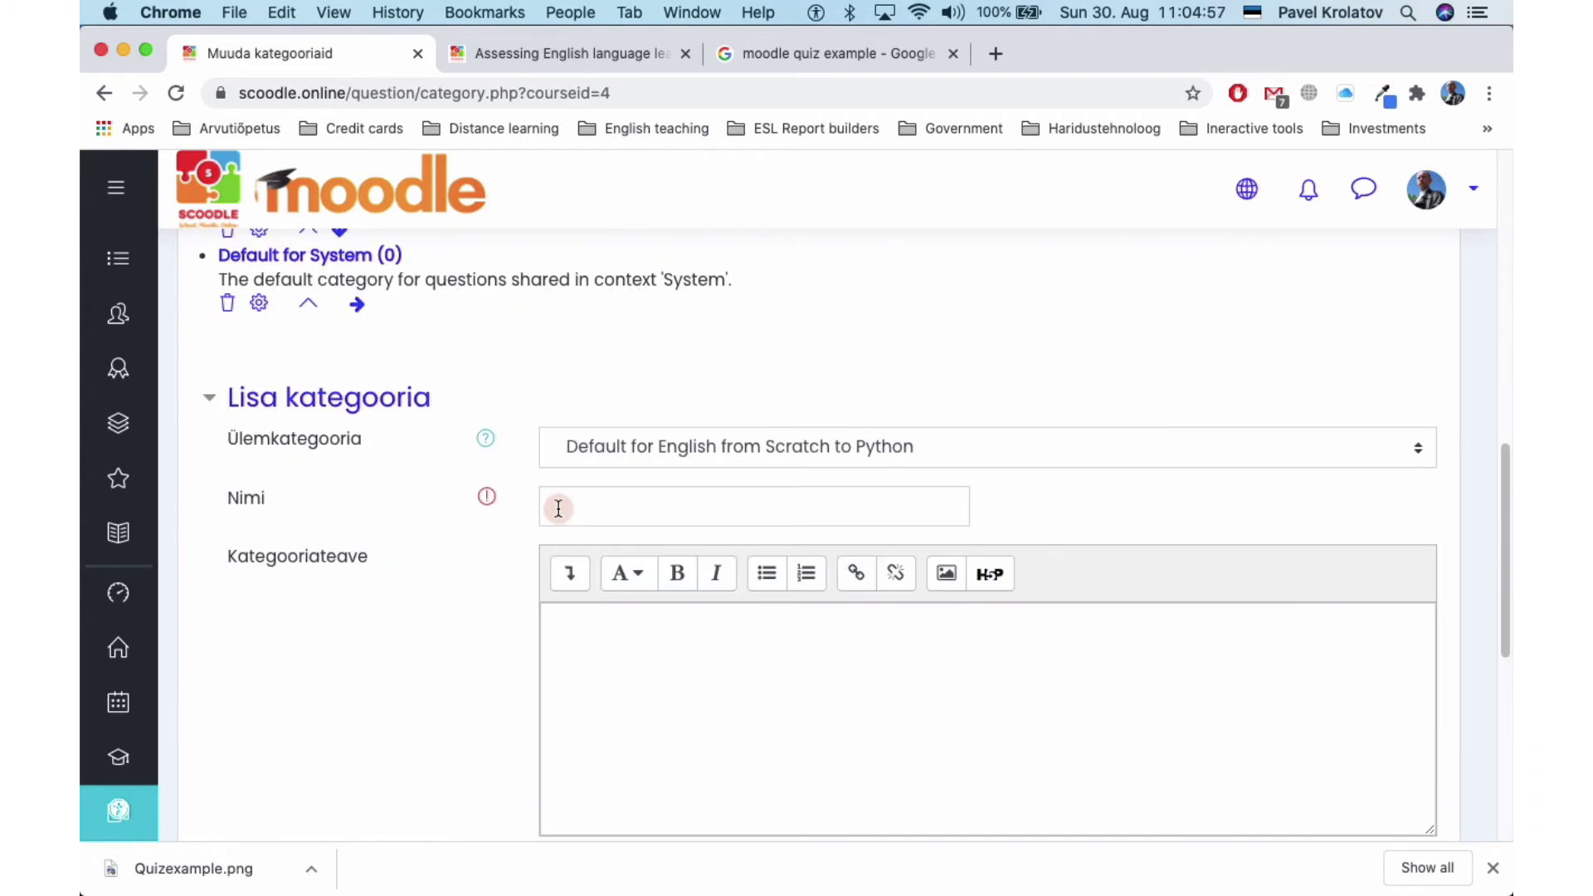
{"action": "scroll", "coordinate": [478, 488], "scroll_direction": "down", "scroll_amount": 1}
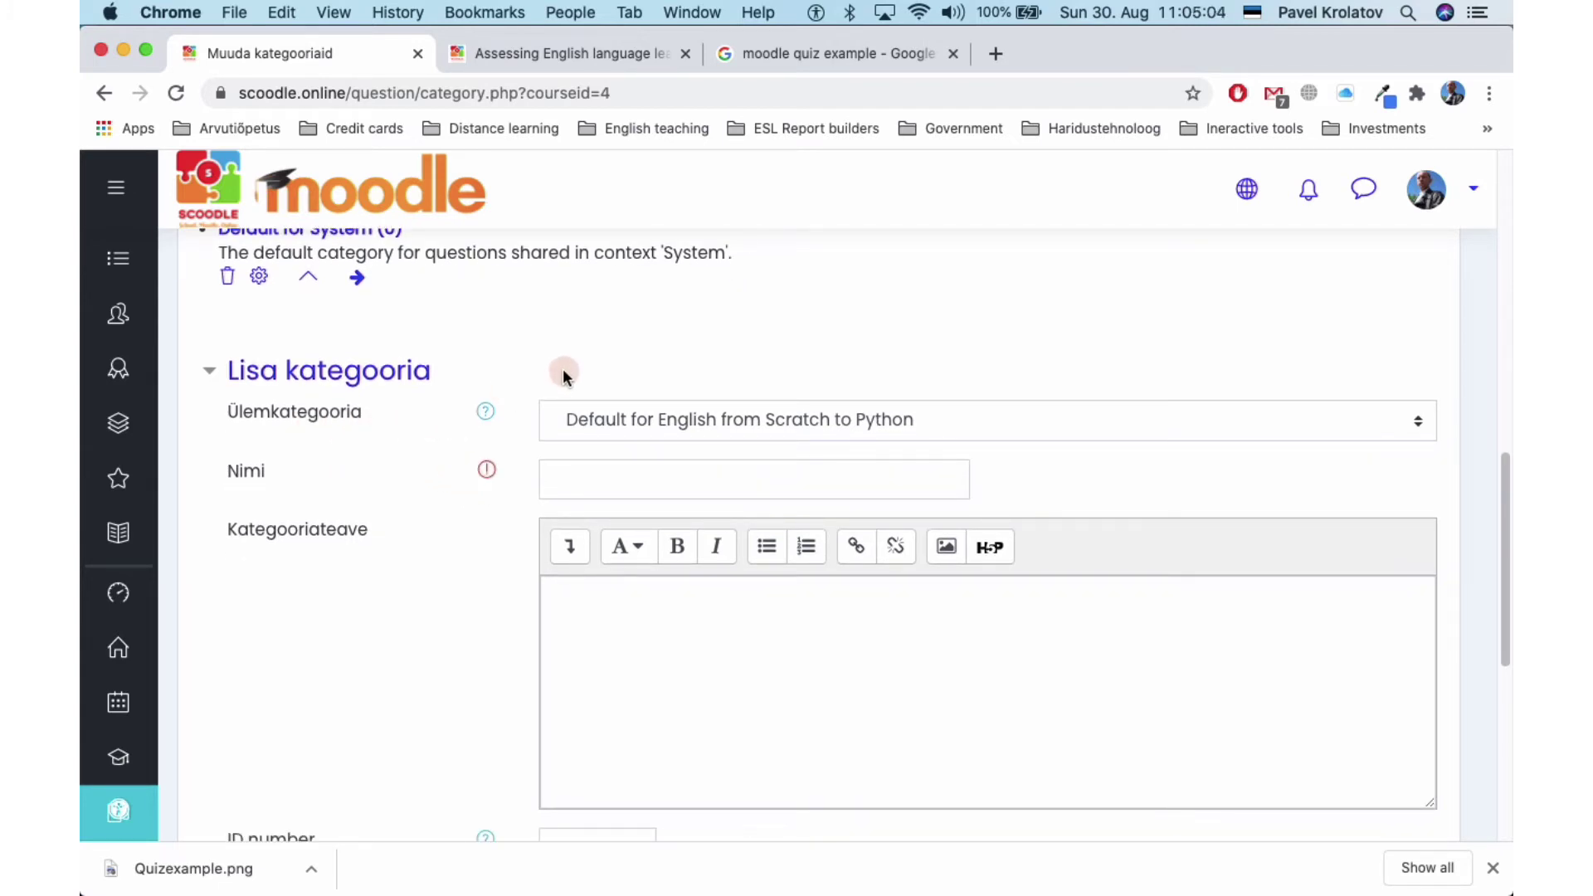
{"action": "left_click", "coordinate": [614, 421]}
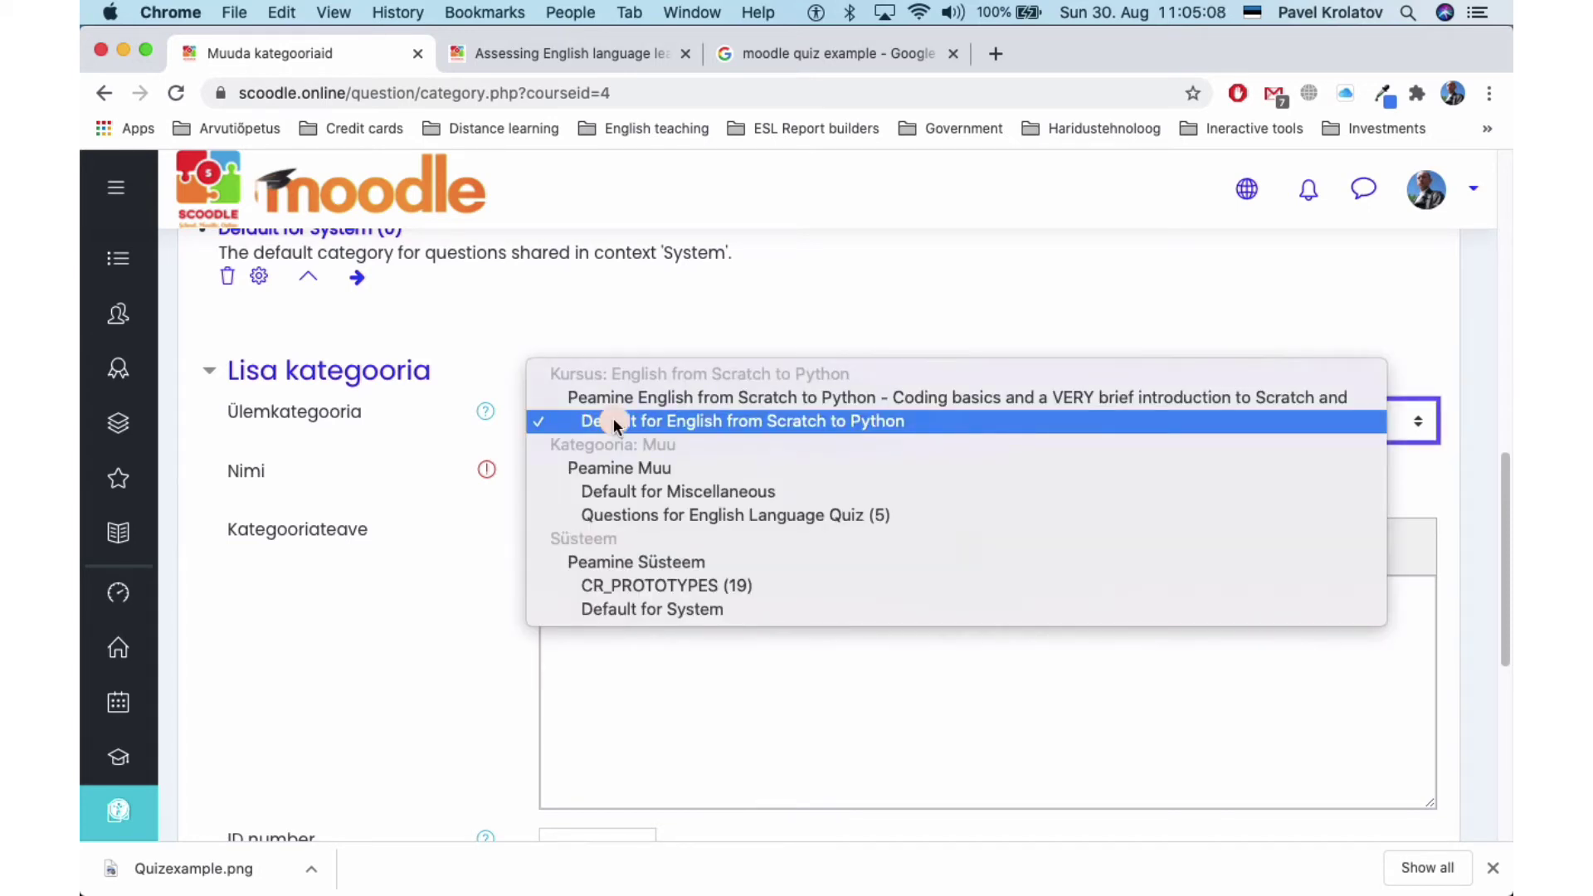
{"action": "left_click", "coordinate": [615, 420]}
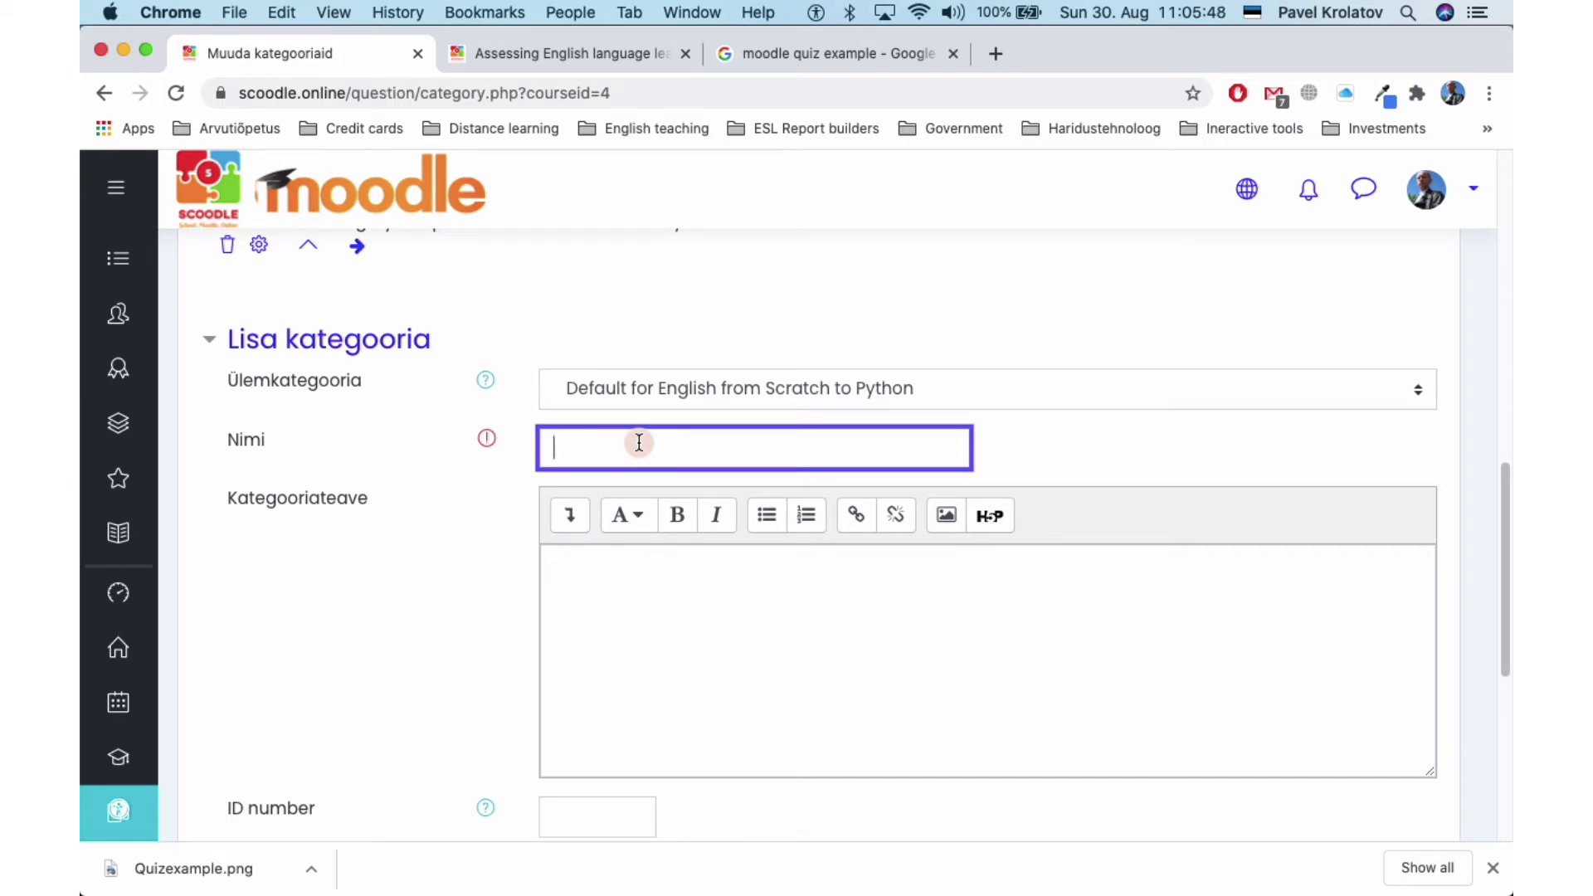
{"action": "type", "text": "Be"}
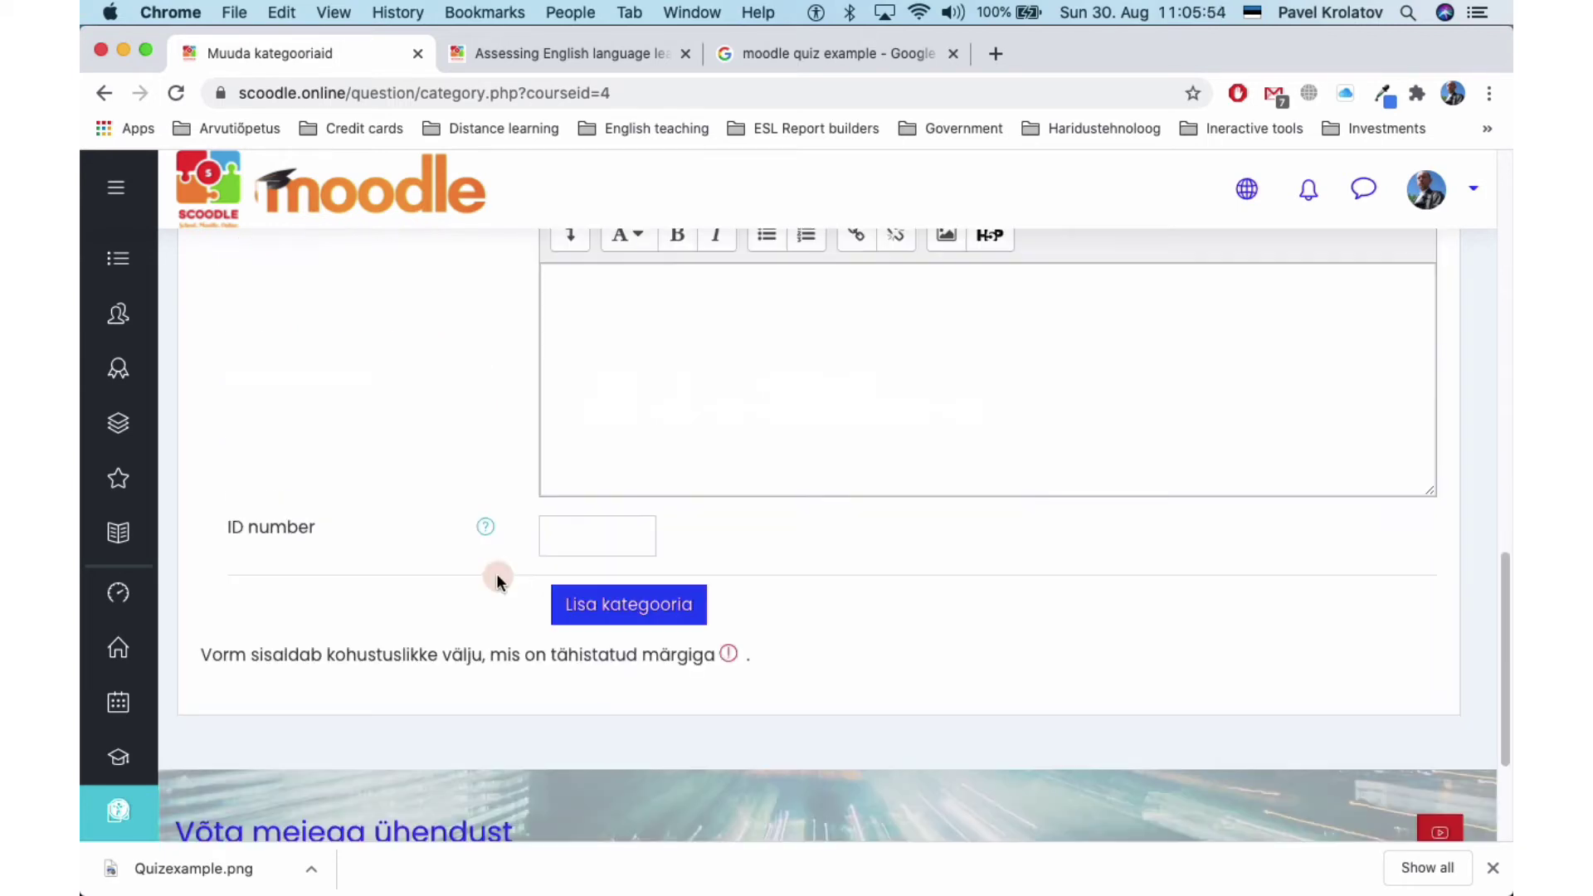
{"action": "left_click", "coordinate": [605, 608]}
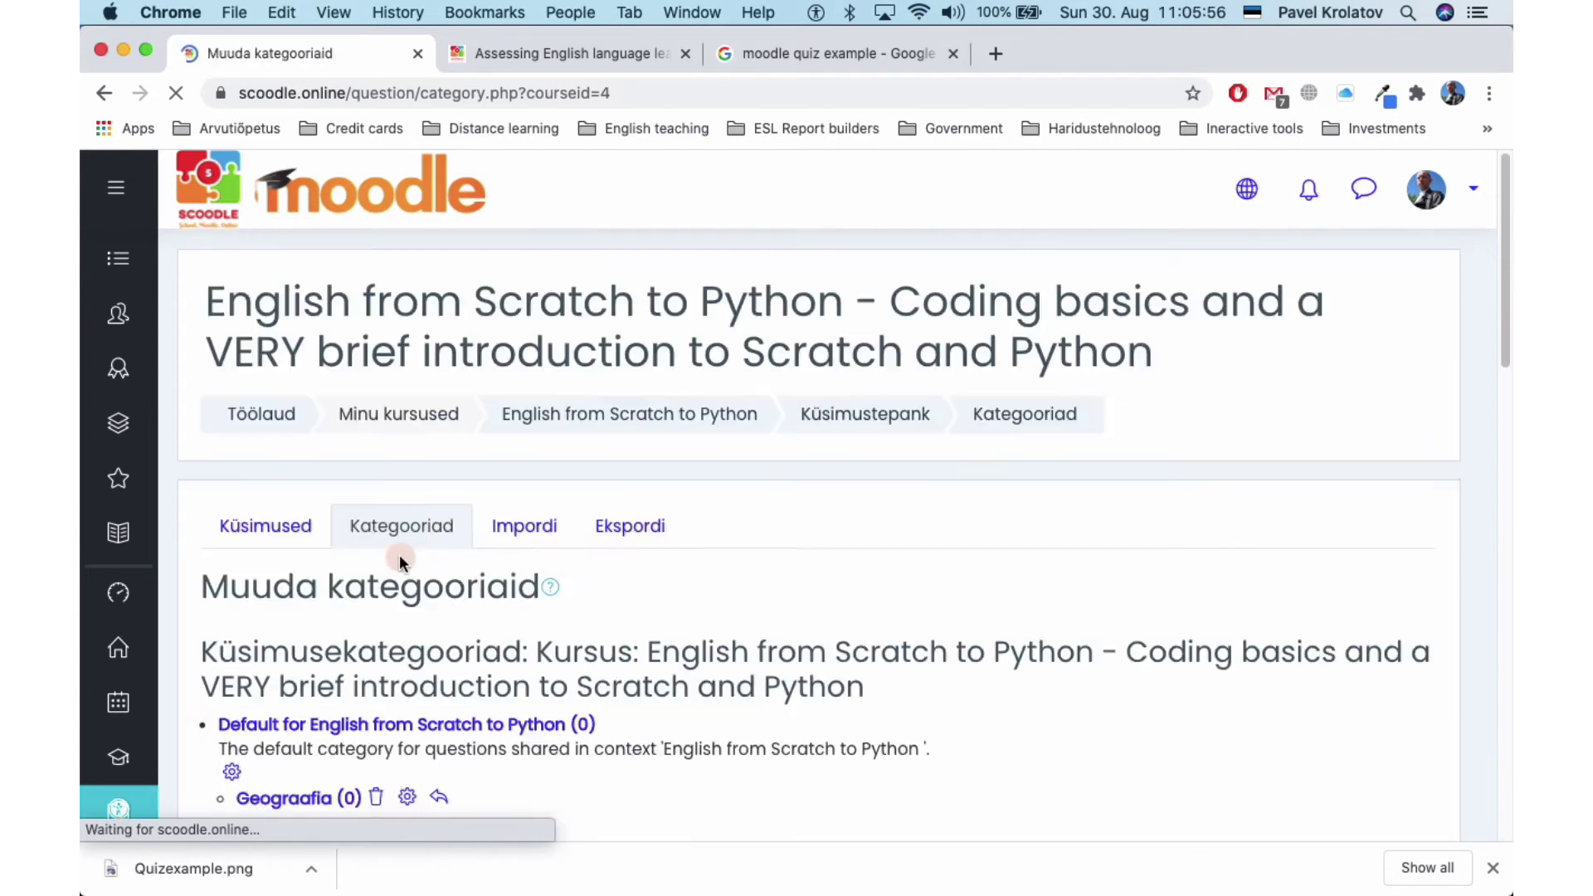
- Open the Geograafia category from the course's question categories to view its question bank page
{"action": "scroll", "coordinate": [576, 511], "scroll_direction": "down", "scroll_amount": 5}
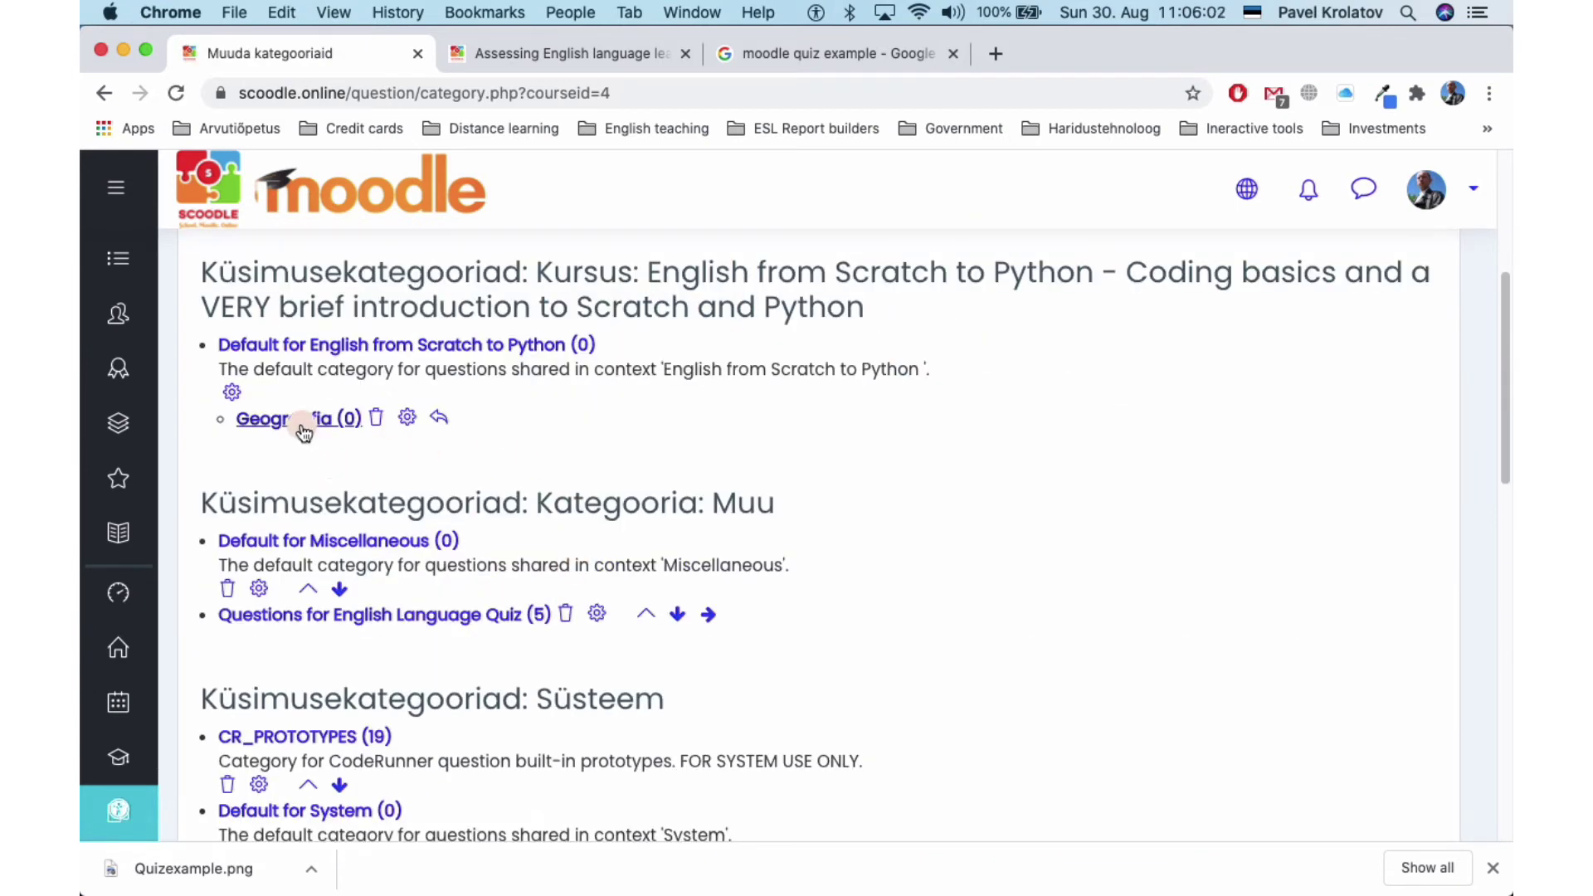
{"action": "scroll", "coordinate": [515, 461], "scroll_direction": "down", "scroll_amount": 1}
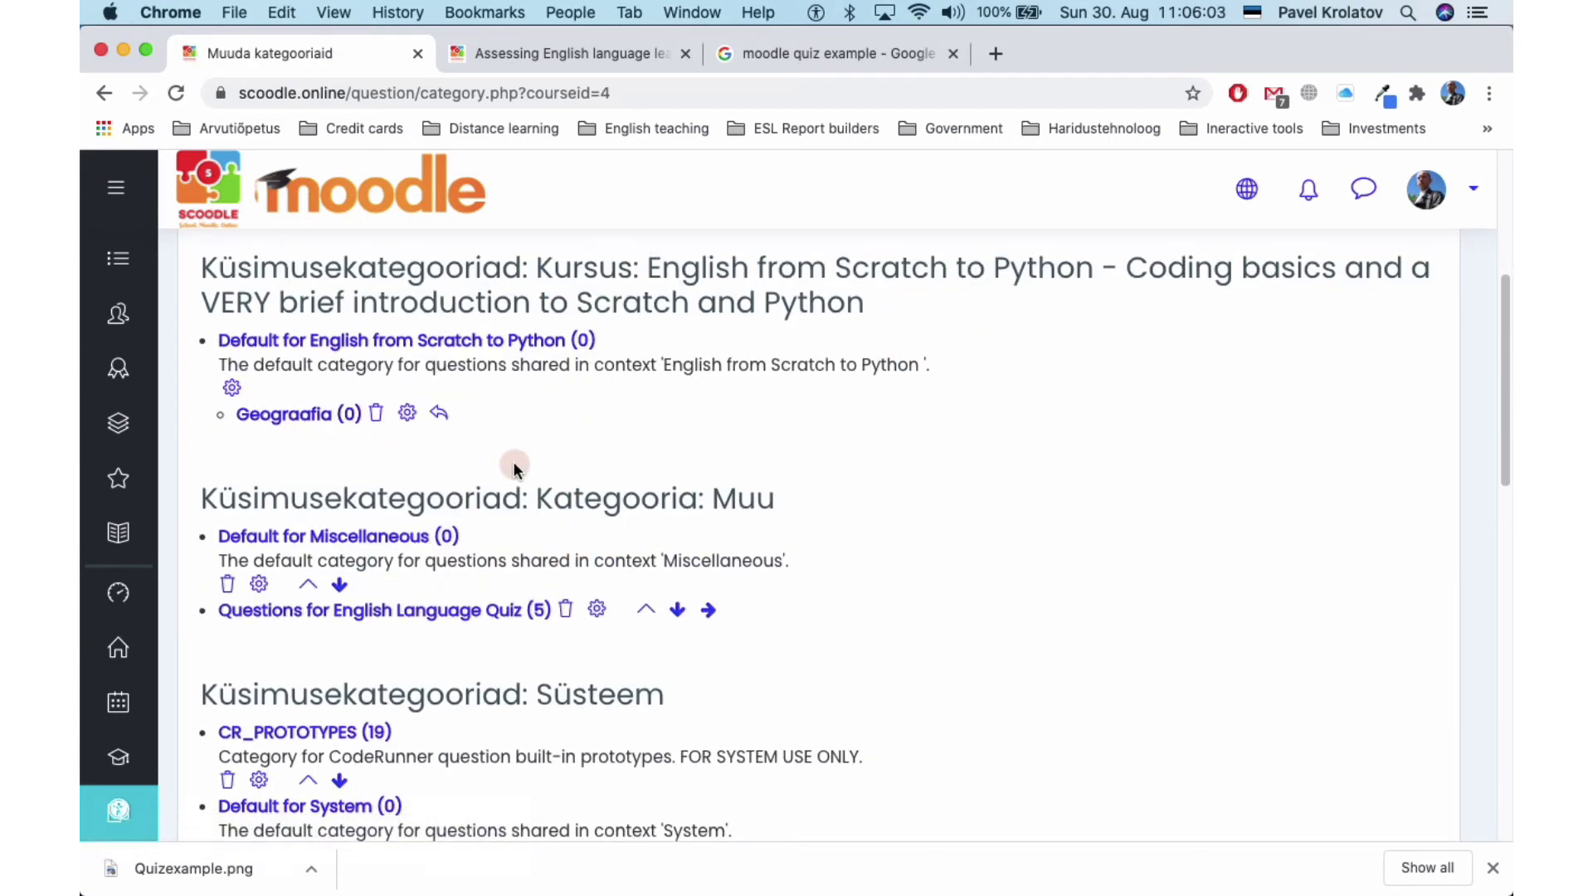
{"action": "left_click", "coordinate": [281, 421]}
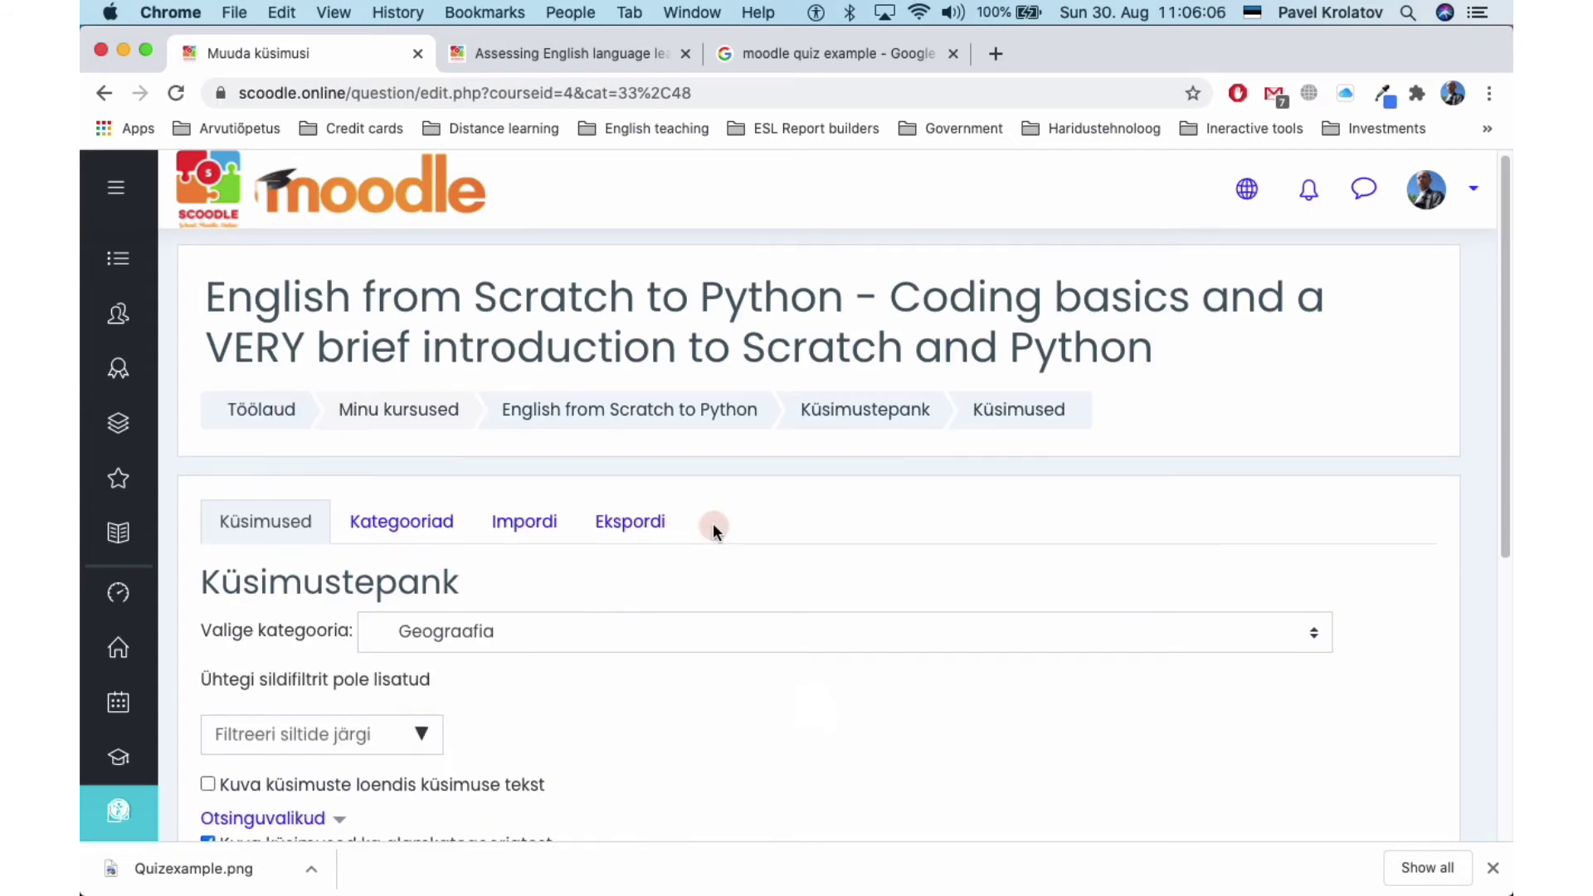
{"action": "scroll", "coordinate": [714, 523], "scroll_direction": "down", "scroll_amount": 3}
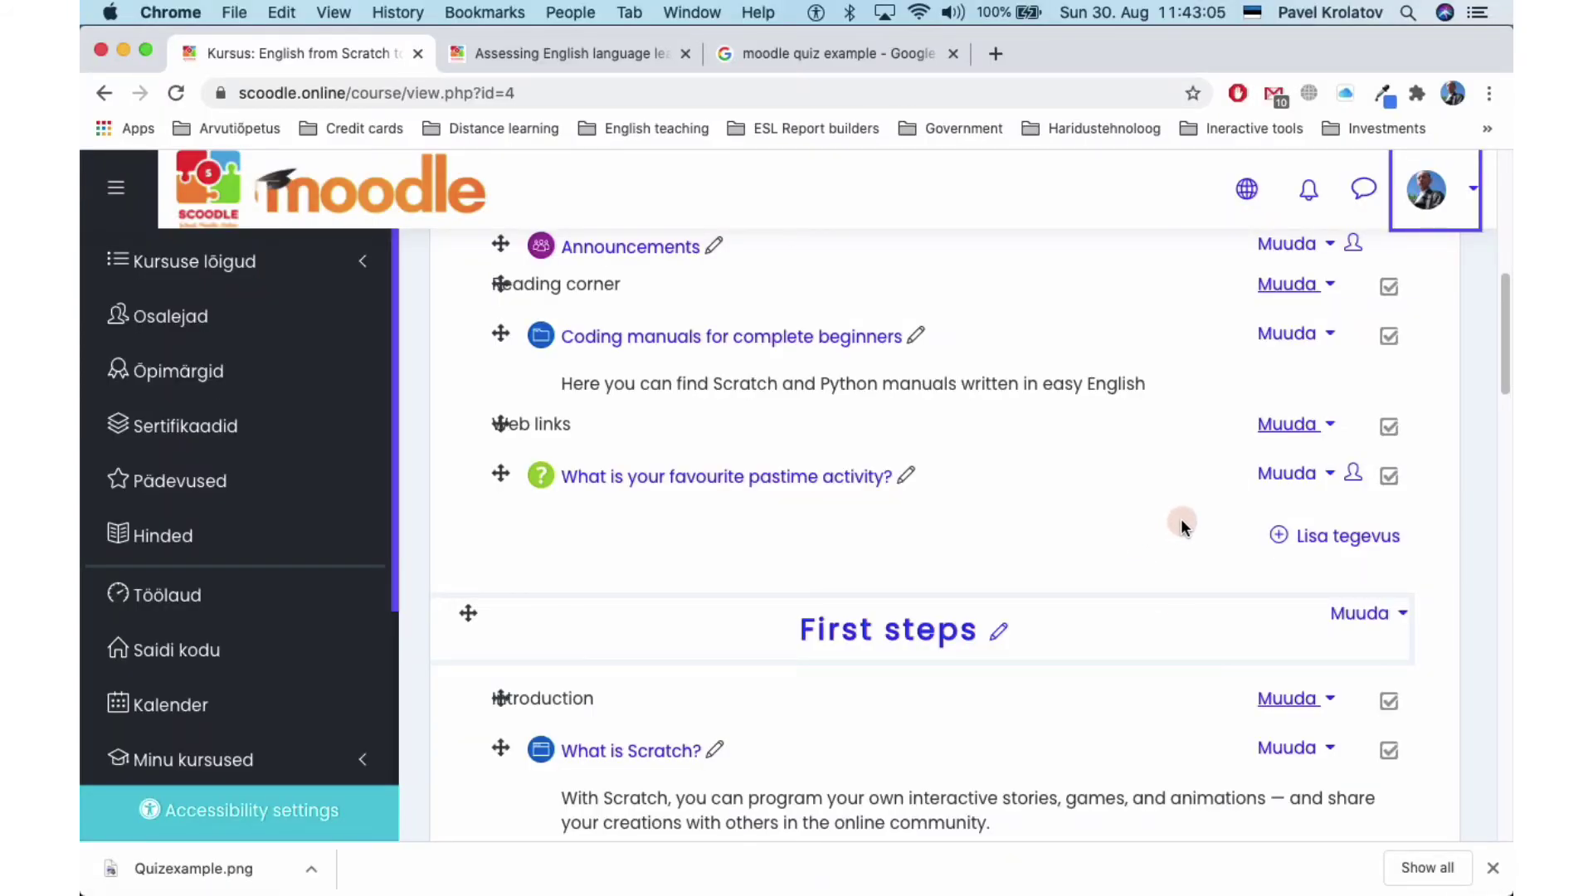
- Add a Test activity to the course and name it Geograafia test
{"action": "left_click", "coordinate": [1367, 546]}
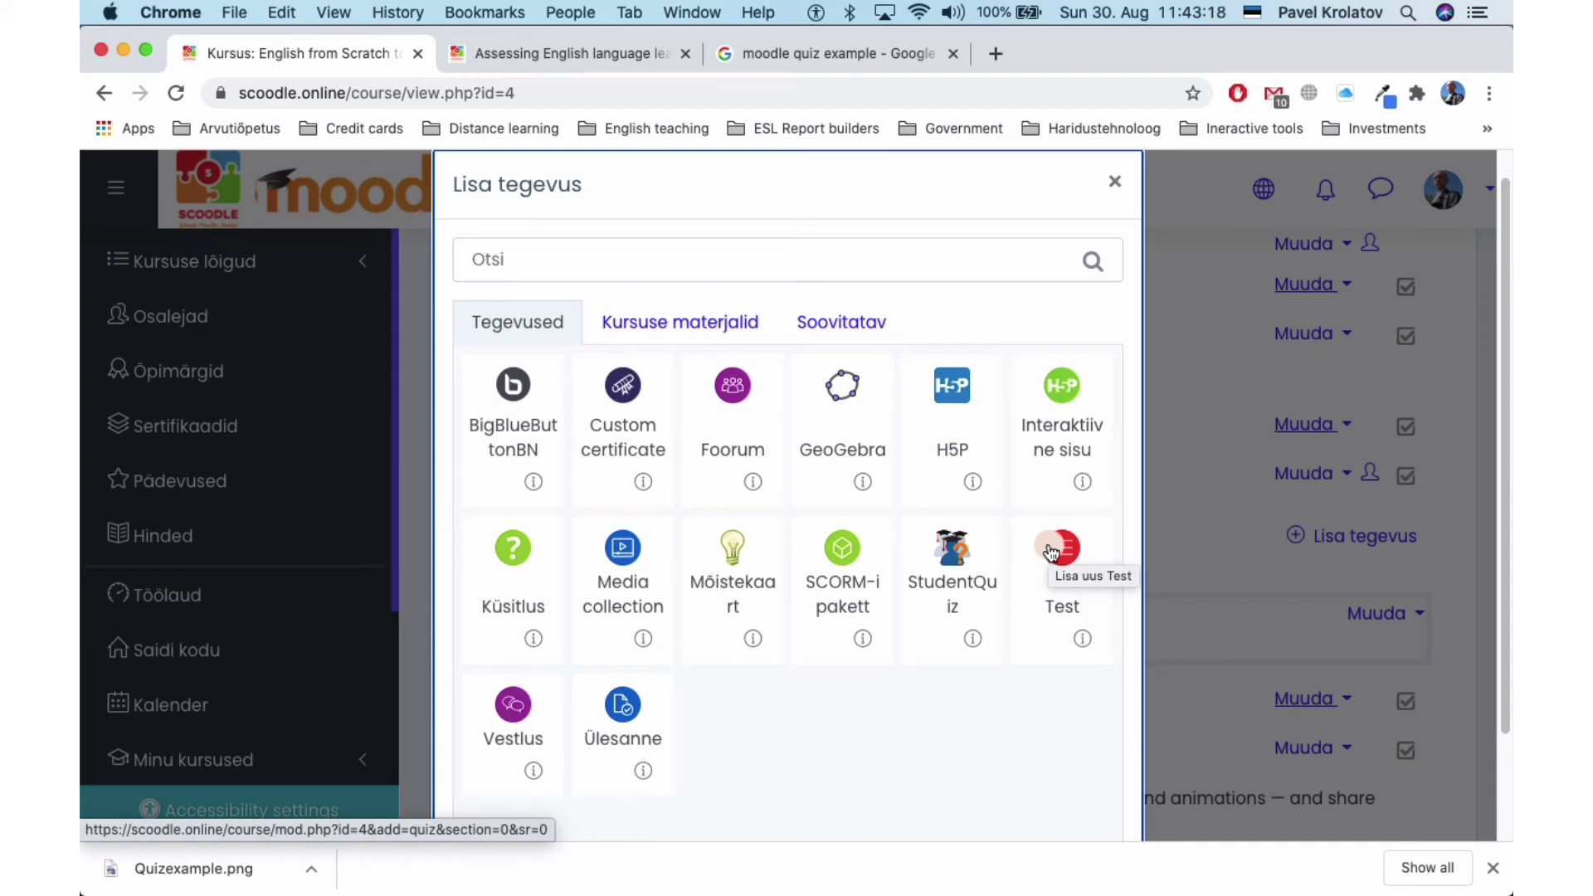
{"action": "left_click", "coordinate": [1051, 552]}
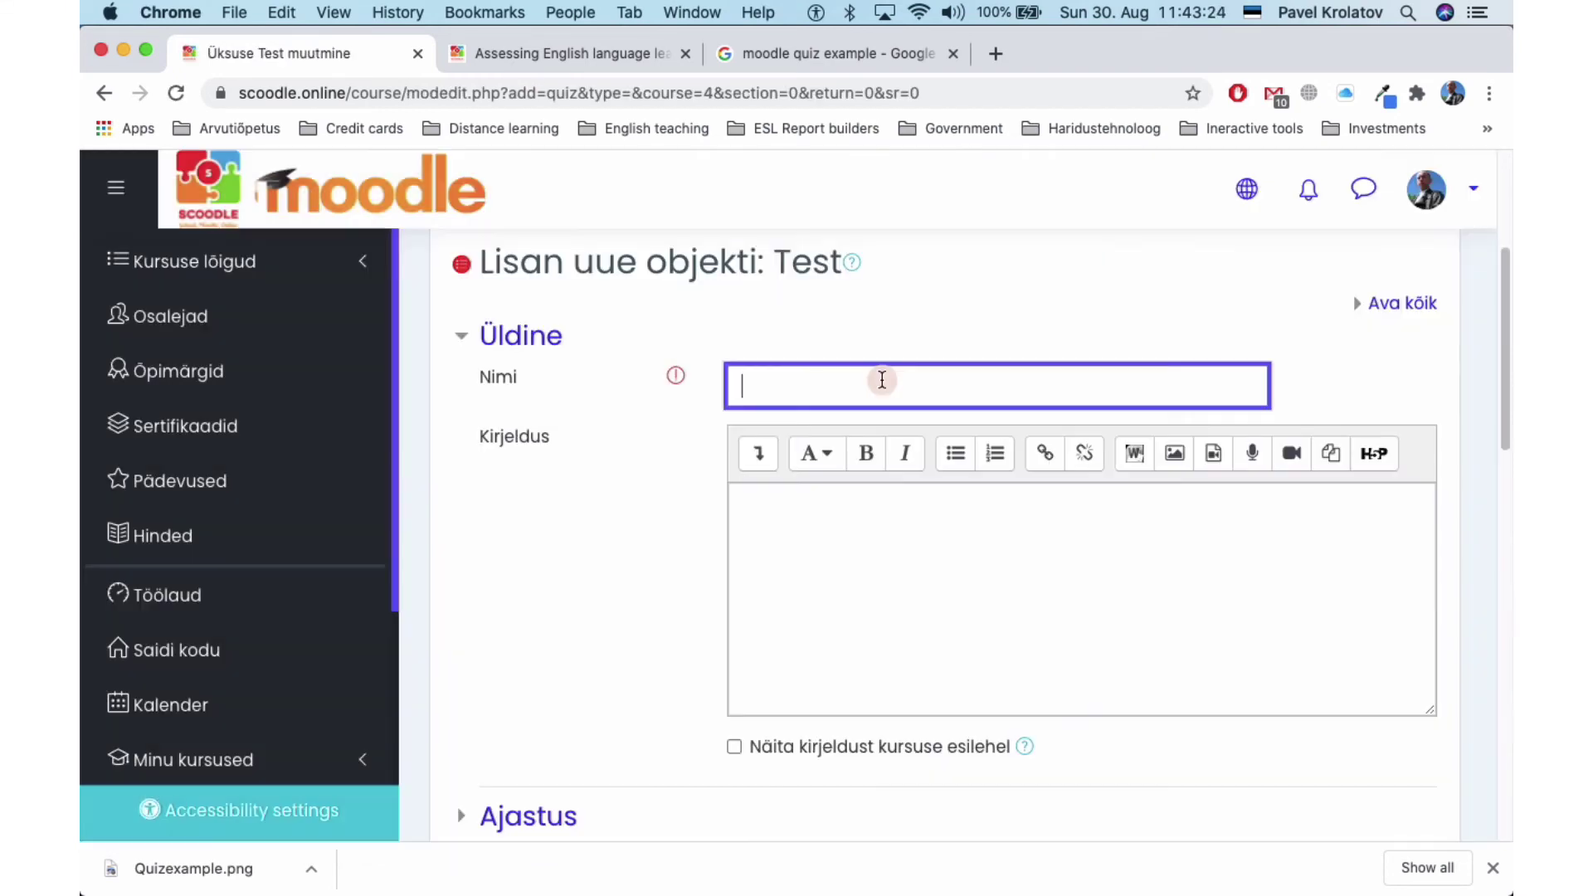
{"action": "type", "text": "Geogra"}
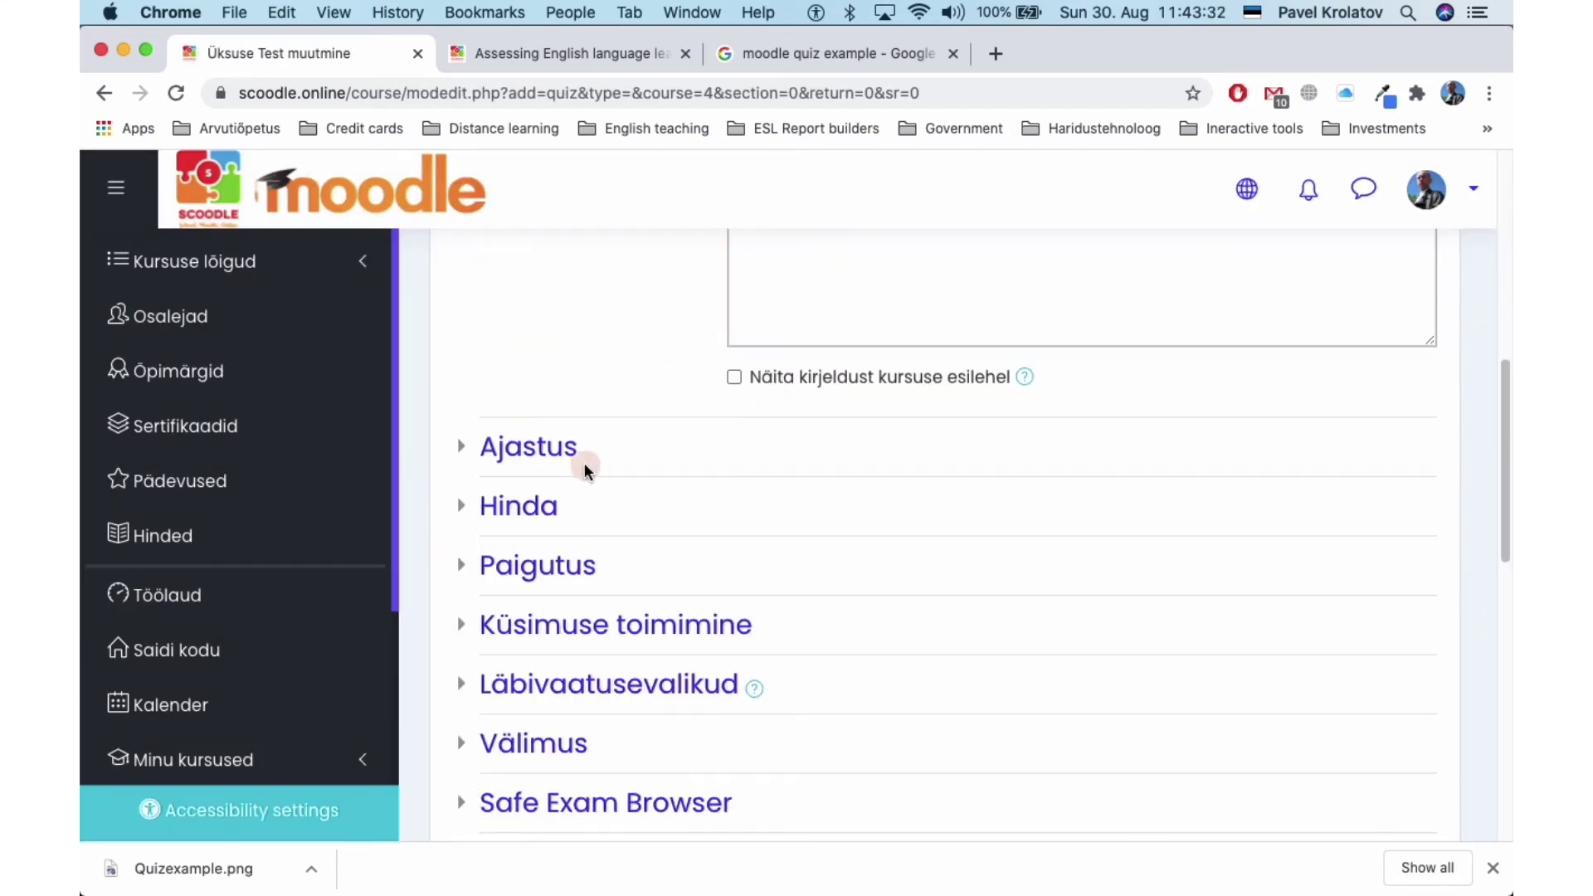
- Set the test's passing grade (Lävend) to 10 in the Hinda settings
{"action": "left_click", "coordinate": [527, 449]}
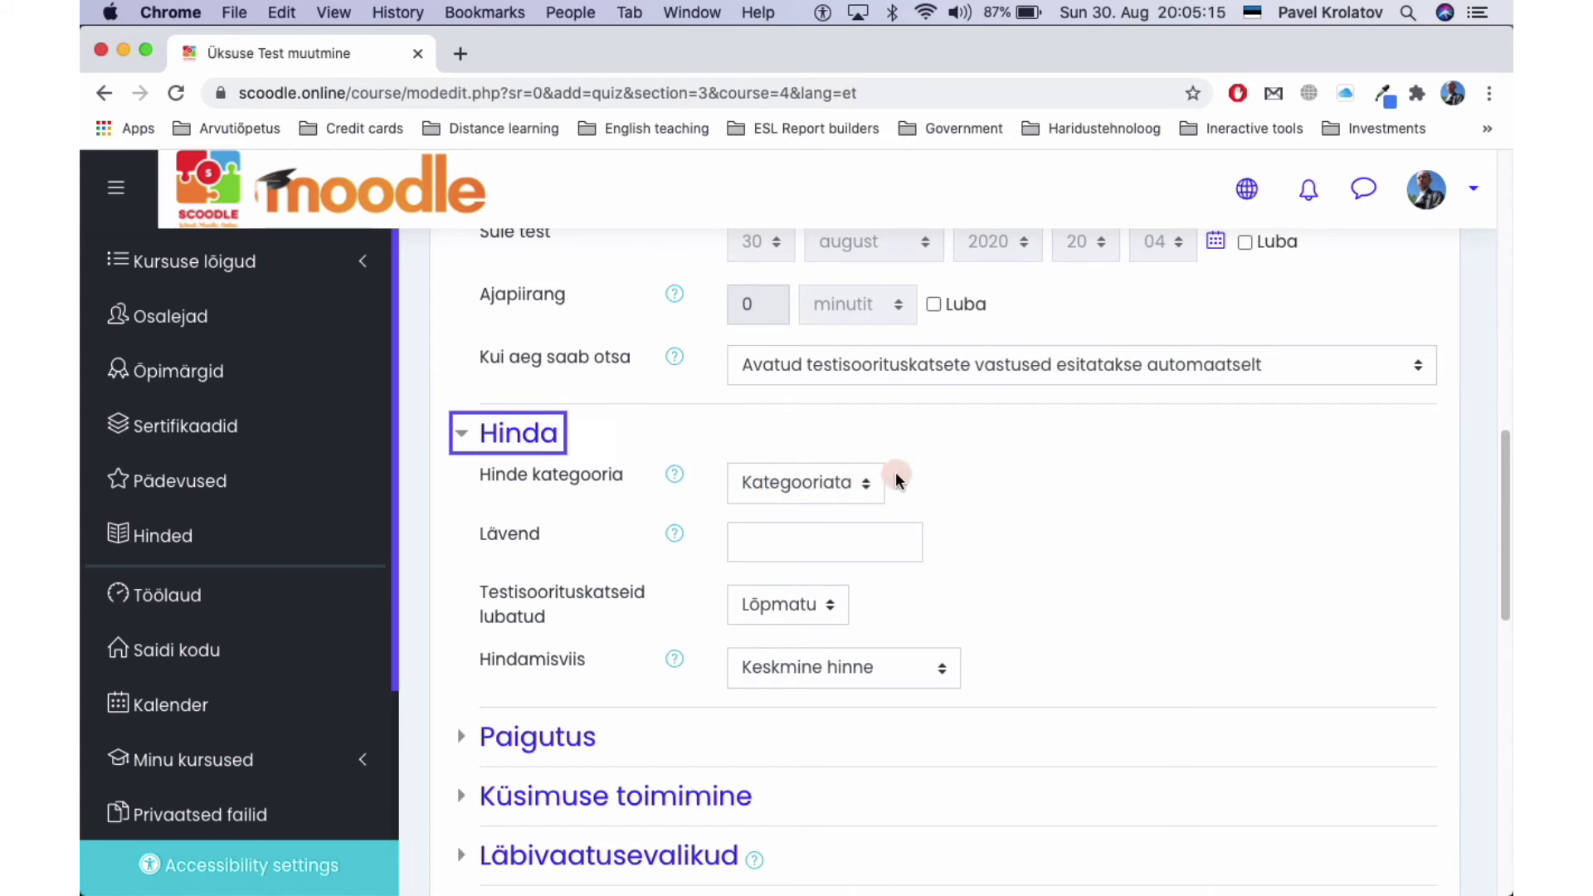
{"action": "scroll", "coordinate": [705, 486], "scroll_direction": "down", "scroll_amount": 1}
{"action": "left_click", "coordinate": [746, 494]}
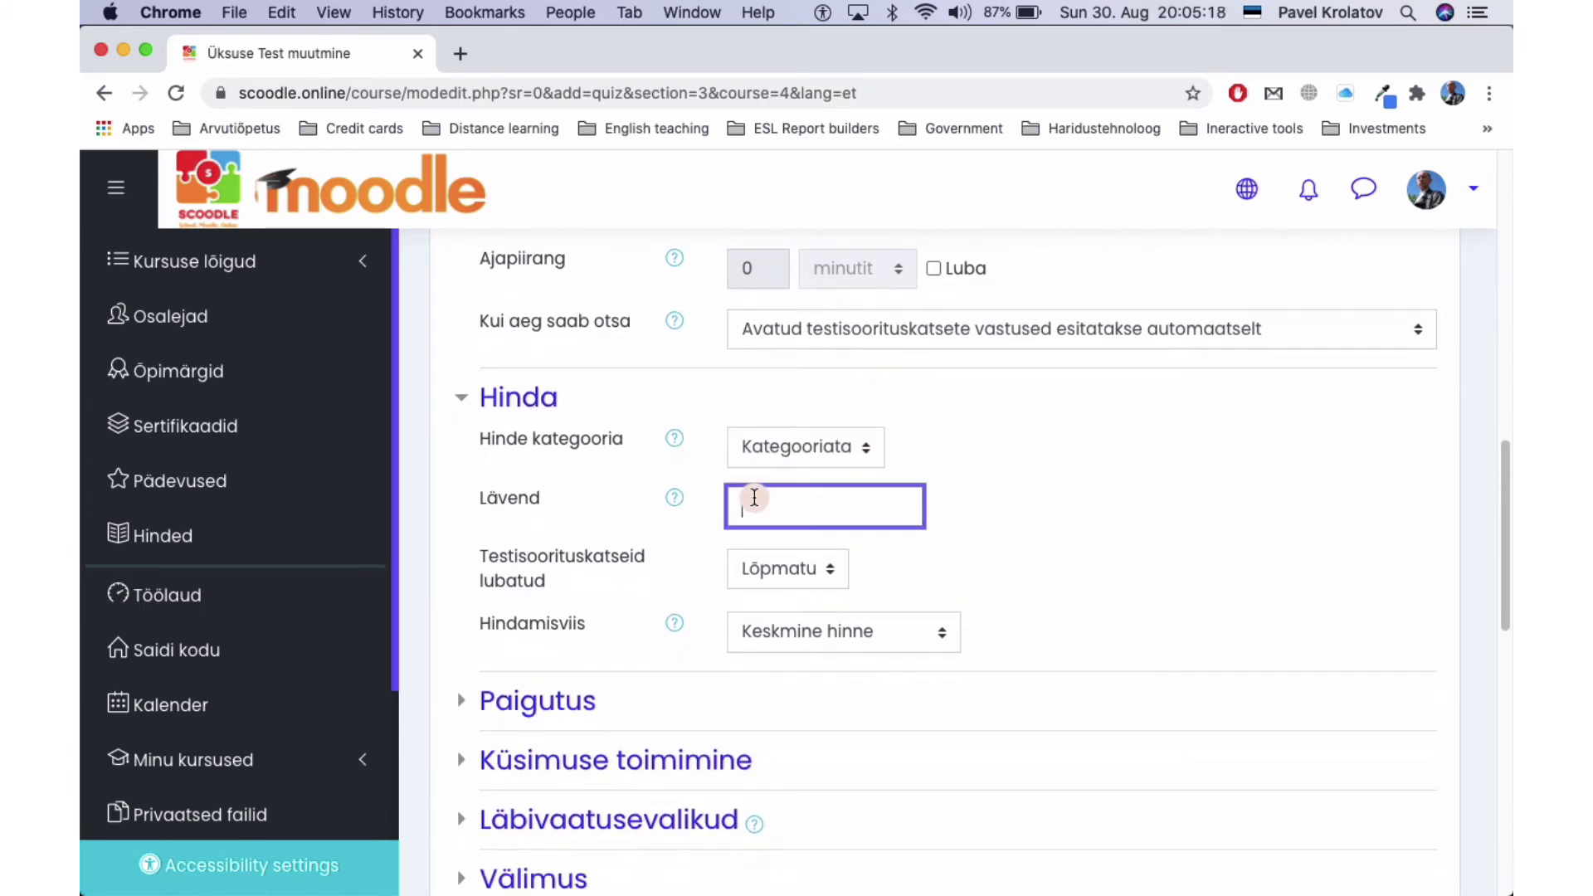
{"action": "type", "text": "10"}
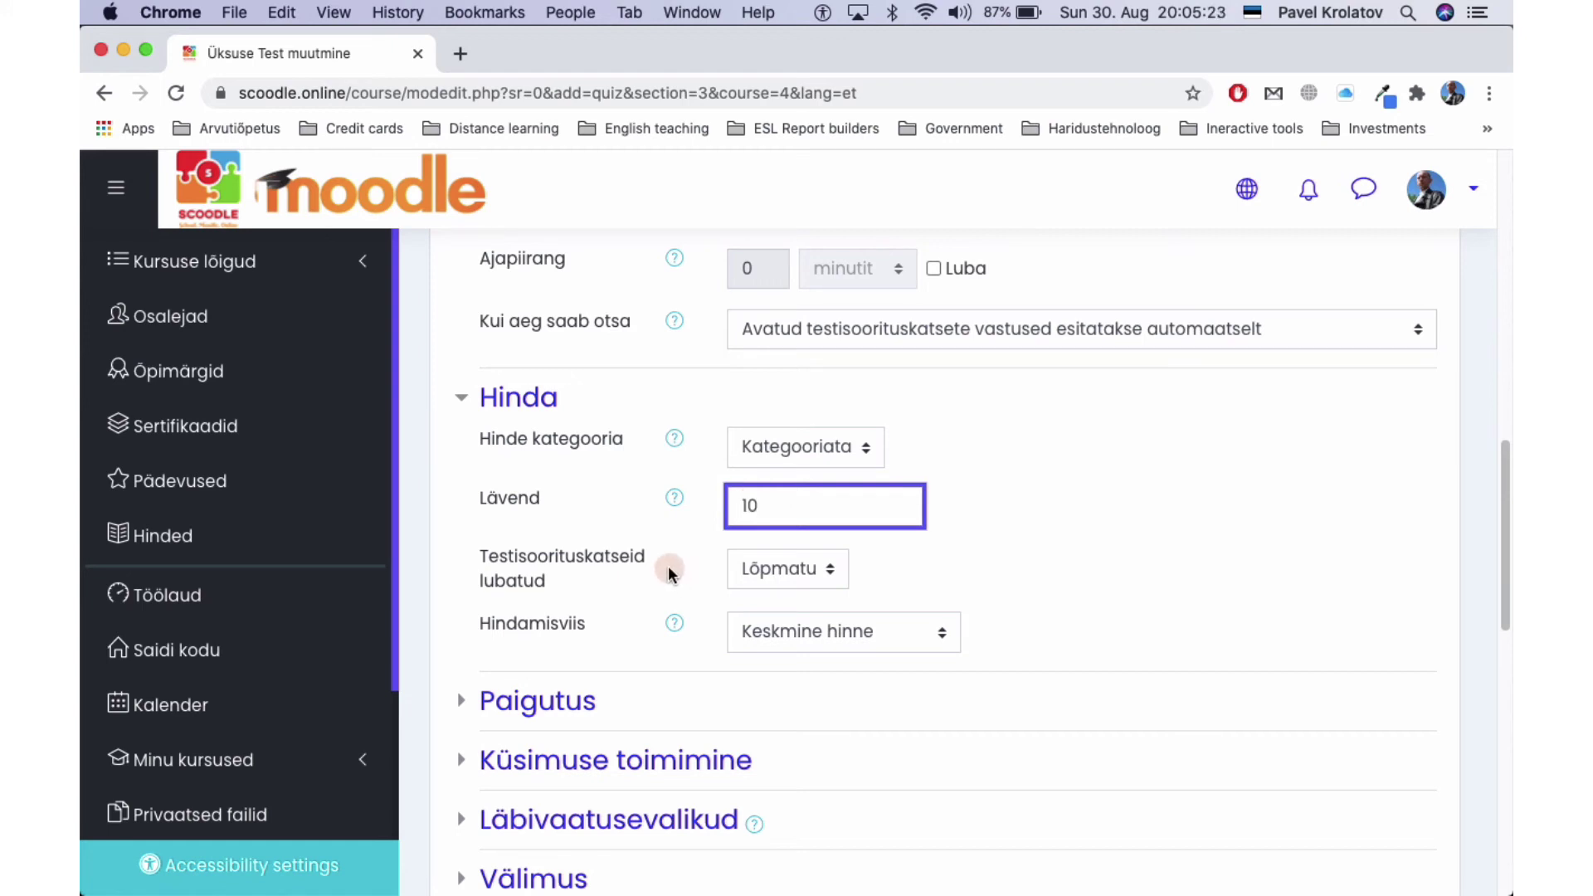
- Choose Lõpmatu for the allowed attempts and Keskmine hinne as the grading method
{"action": "left_click", "coordinate": [750, 564]}
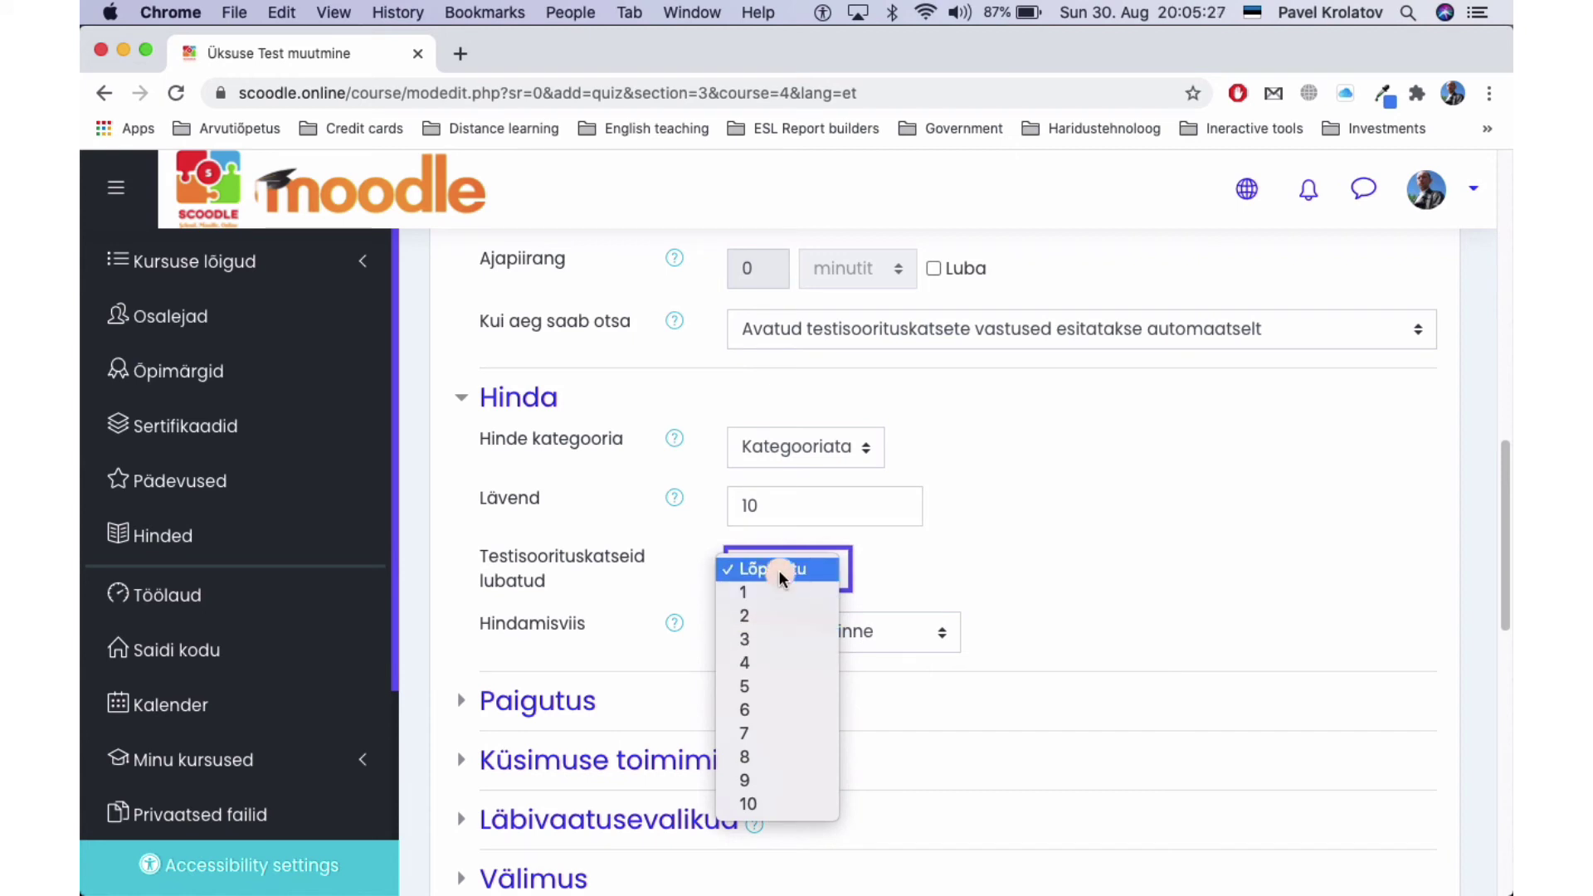
{"action": "left_click", "coordinate": [778, 571]}
{"action": "scroll", "coordinate": [779, 570], "scroll_direction": "down", "scroll_amount": 2}
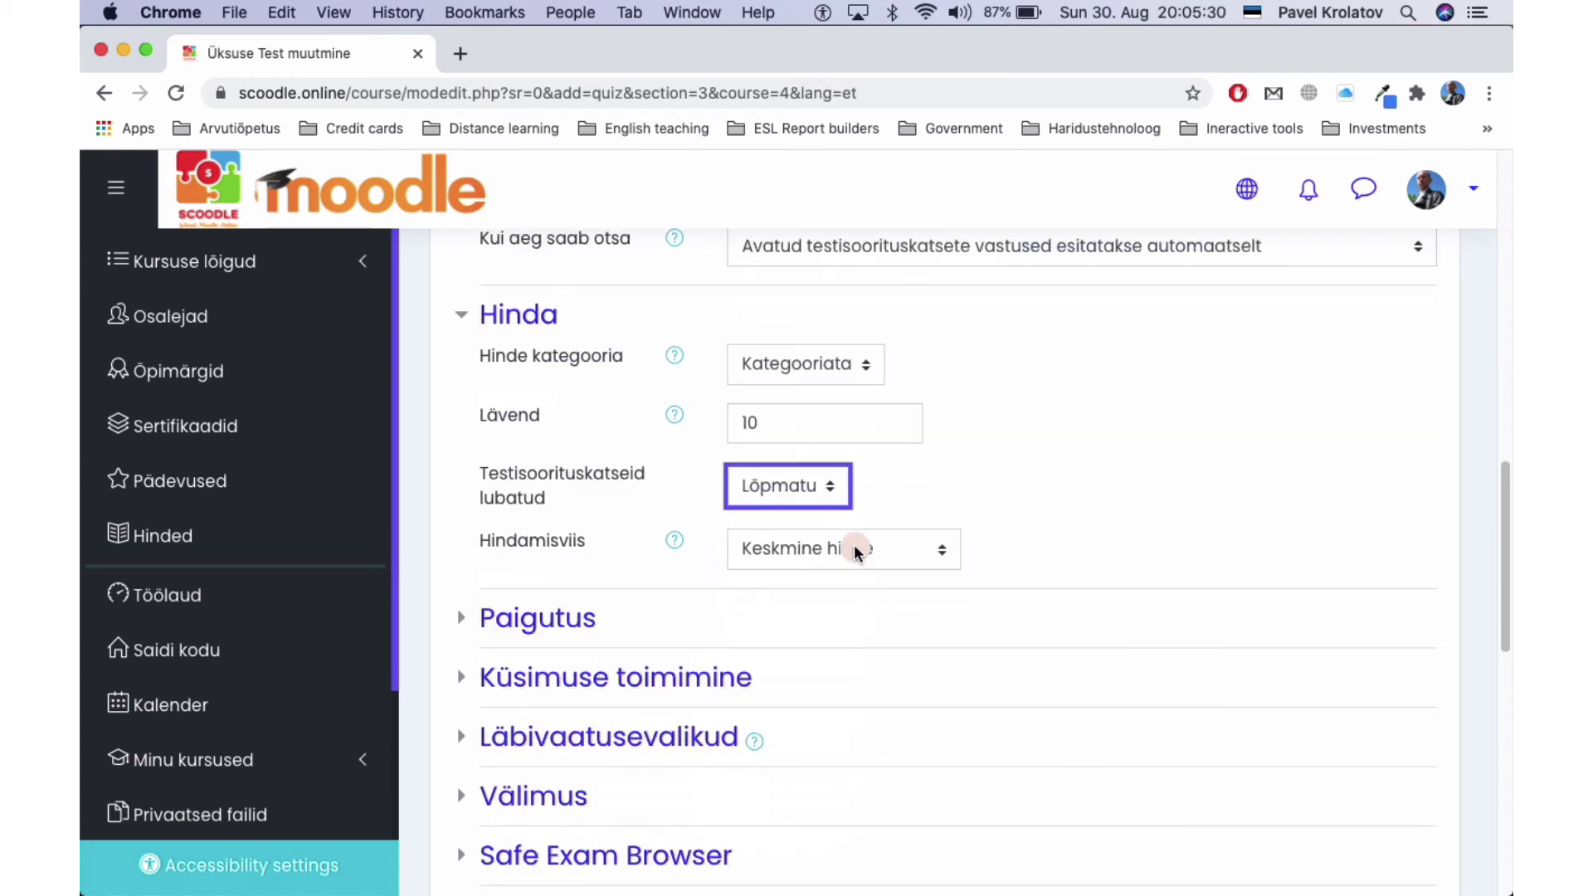
{"action": "left_click", "coordinate": [854, 545]}
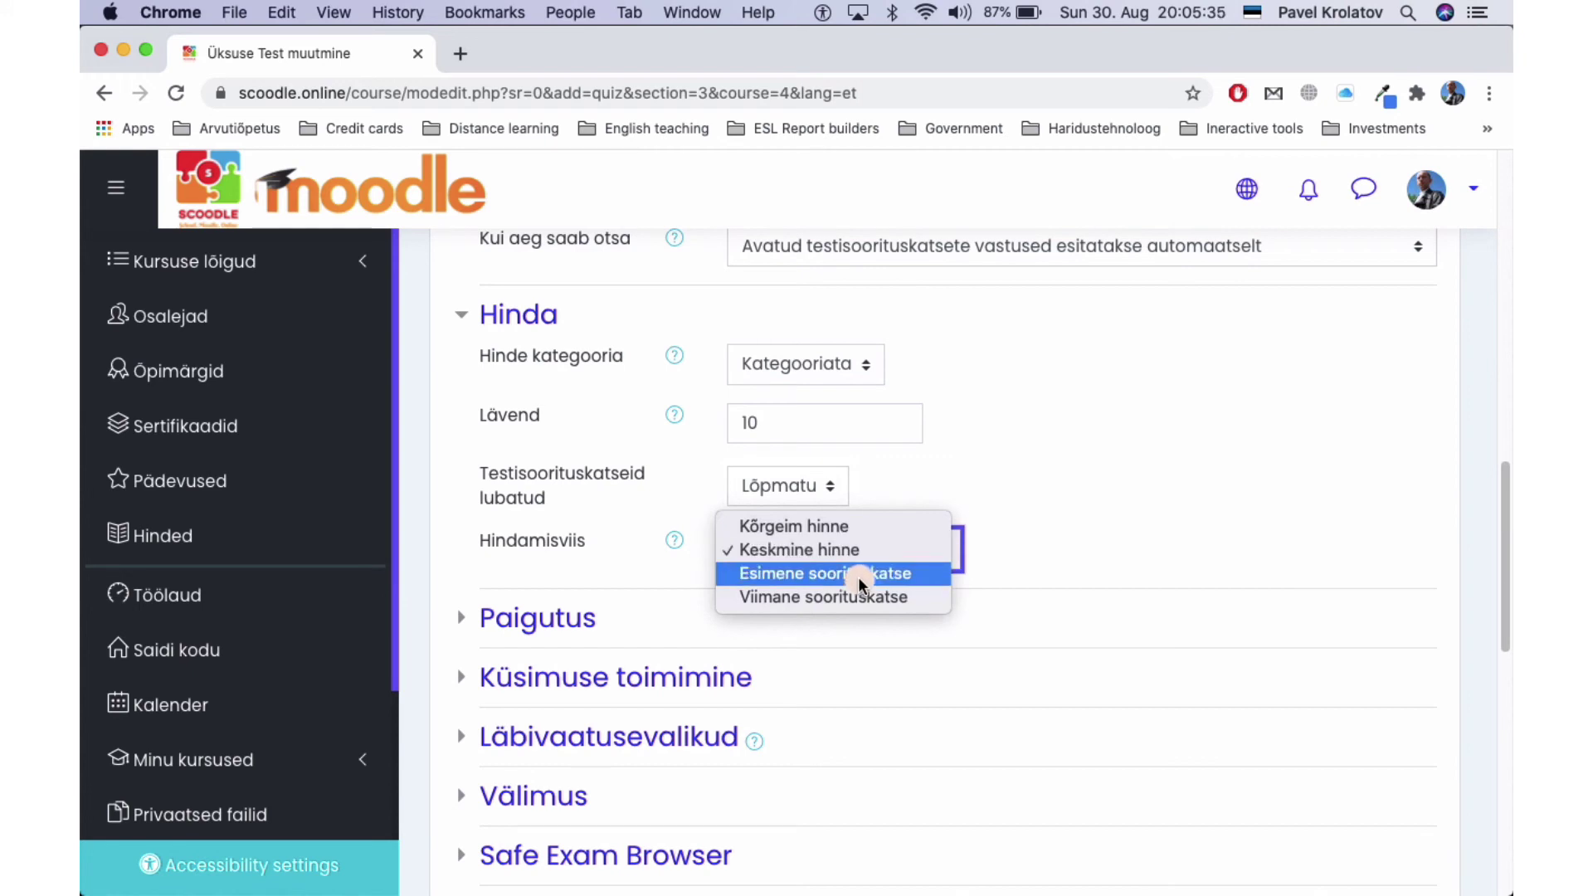
{"action": "left_click", "coordinate": [845, 551]}
- Choose Kõik küsimused for the new page option (Uus leht) in the Paigutus settings
{"action": "scroll", "coordinate": [645, 585], "scroll_direction": "down", "scroll_amount": 2}
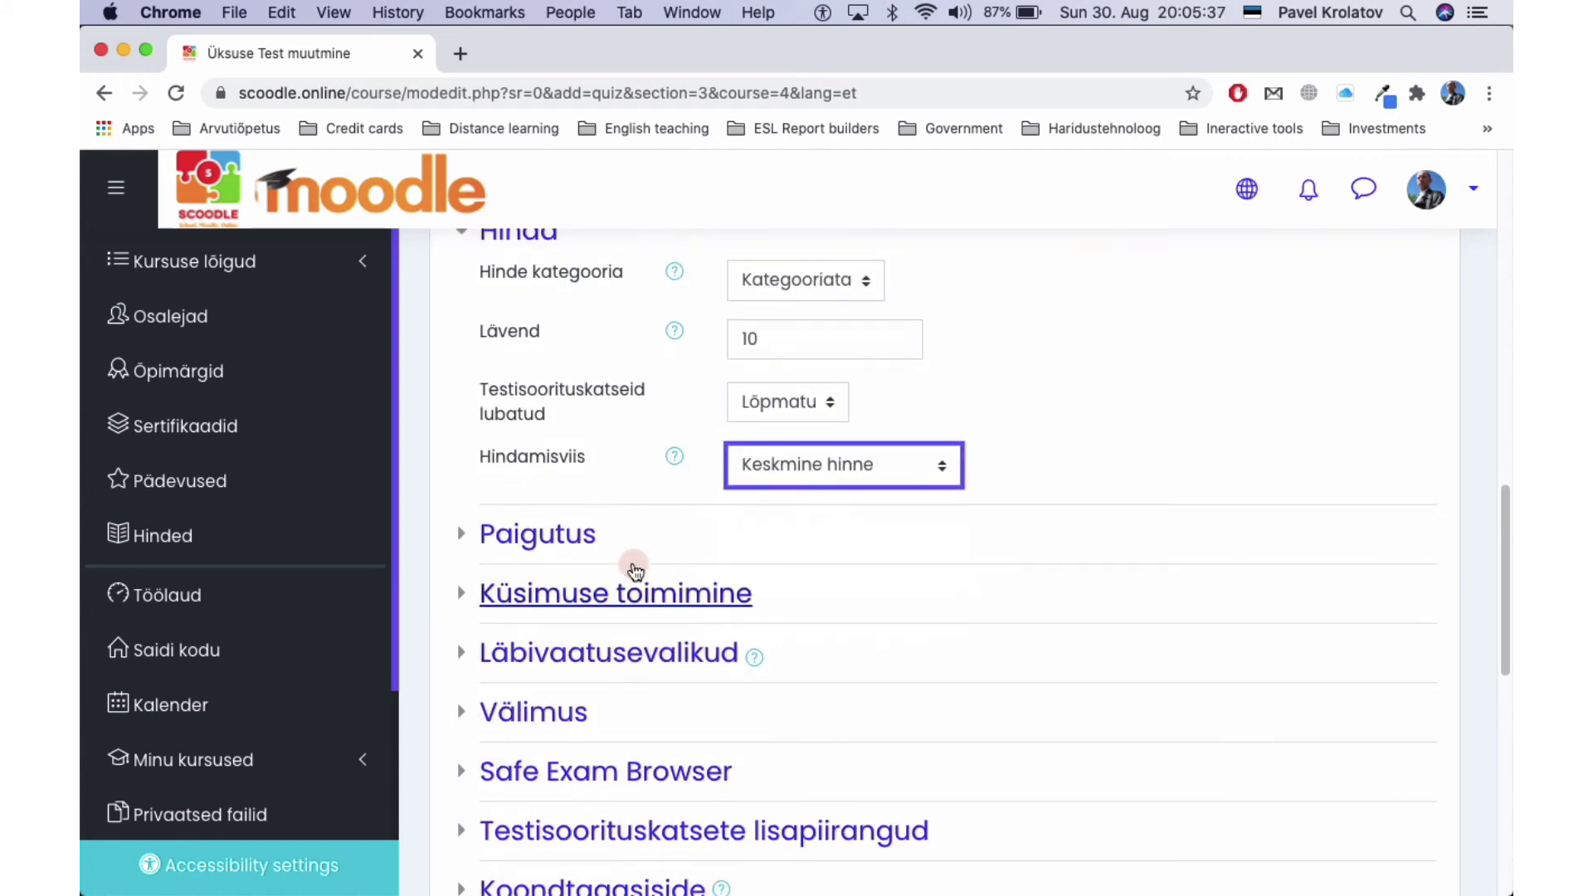
{"action": "left_click", "coordinate": [586, 535]}
{"action": "scroll", "coordinate": [813, 540], "scroll_direction": "down", "scroll_amount": 1}
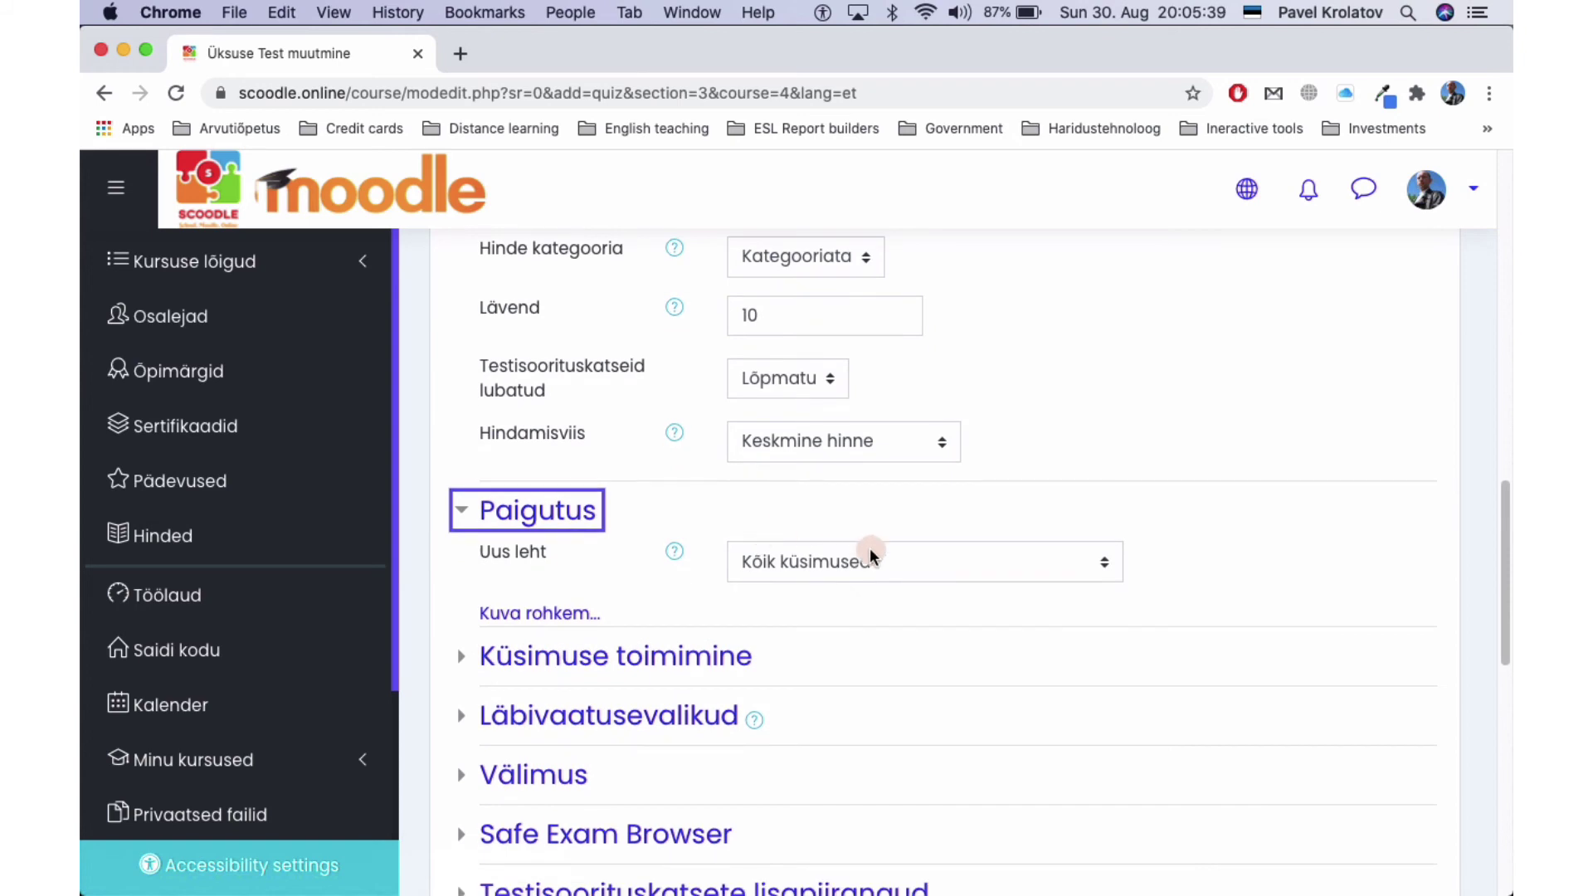
{"action": "left_click", "coordinate": [869, 552]}
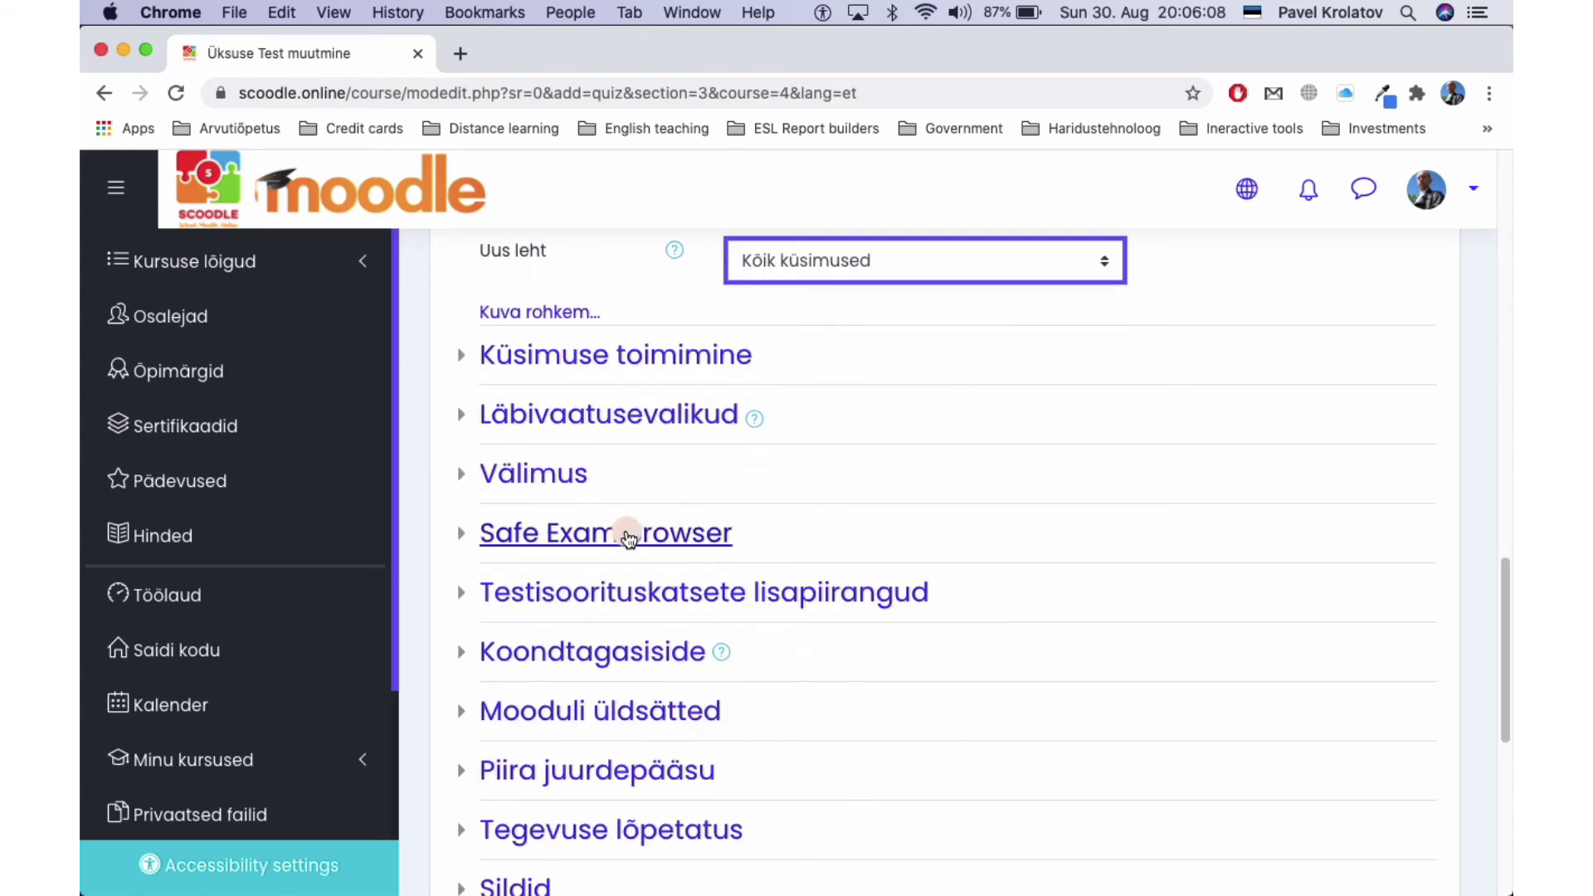
- Leave the Safe Exam Browser requirement at Ei, and save and display the test
{"action": "left_click", "coordinate": [626, 526]}
{"action": "scroll", "coordinate": [848, 440], "scroll_direction": "down", "scroll_amount": 1}
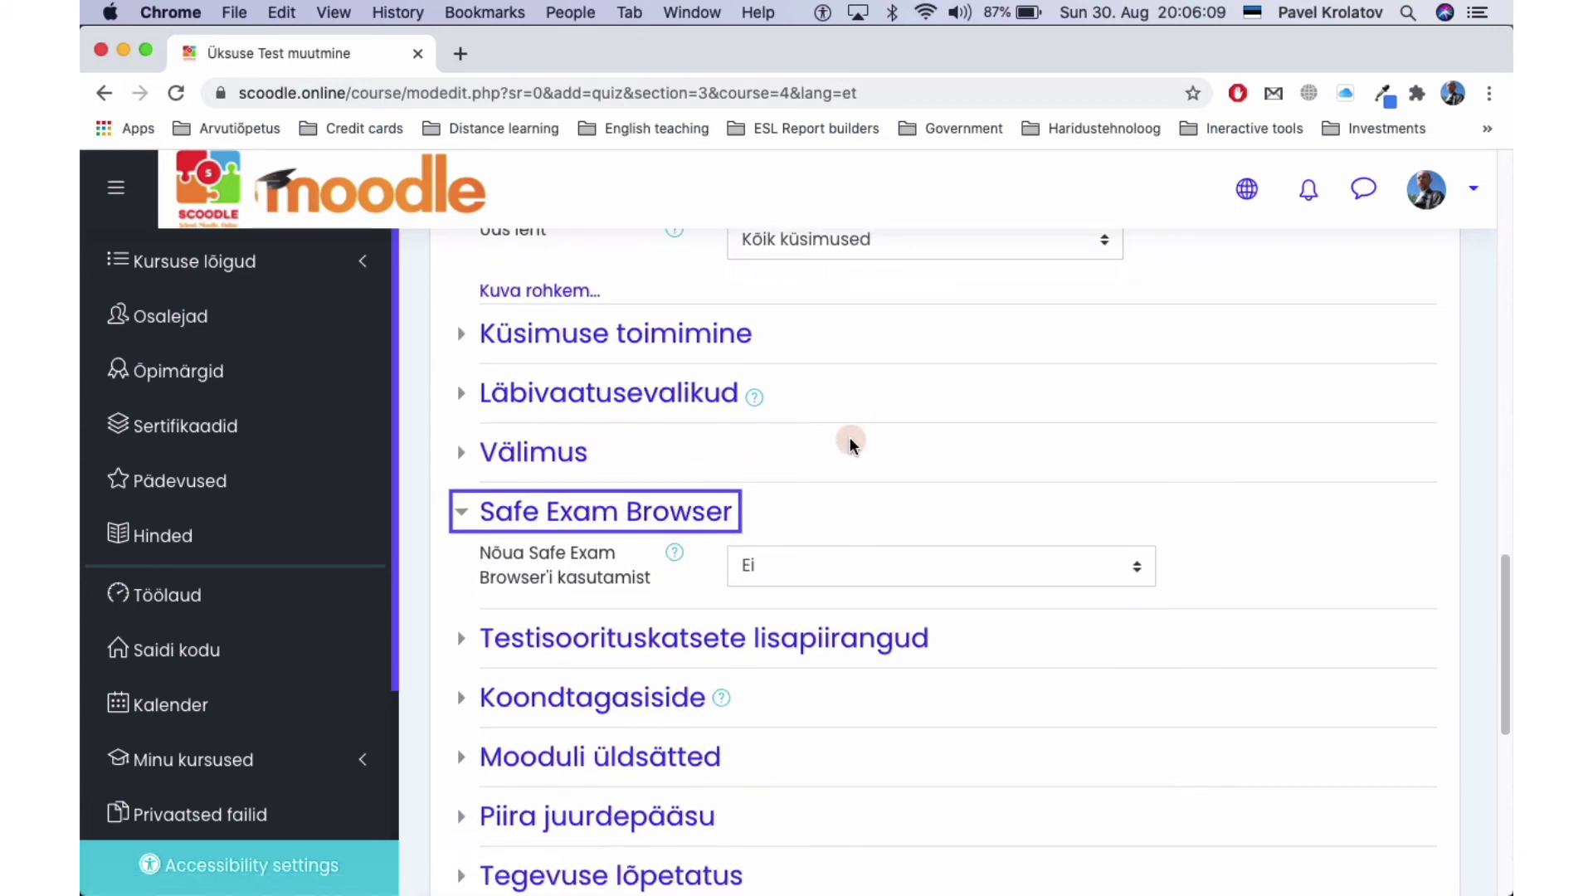
{"action": "scroll", "coordinate": [849, 439], "scroll_direction": "down", "scroll_amount": 1}
{"action": "left_click", "coordinate": [675, 527]}
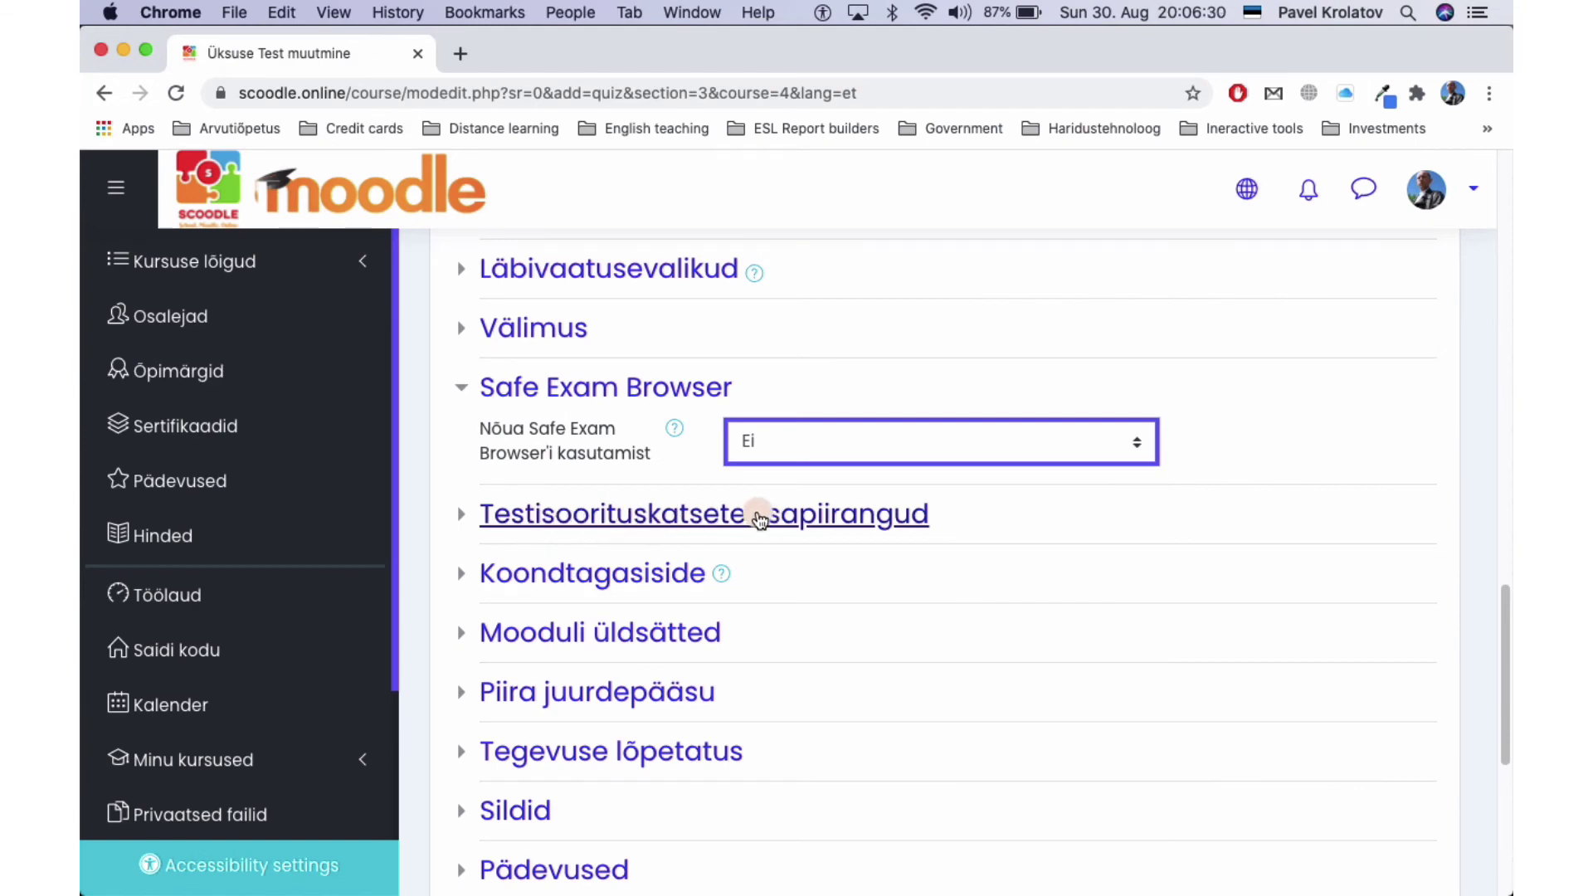
{"action": "scroll", "coordinate": [662, 544], "scroll_direction": "down", "scroll_amount": 5}
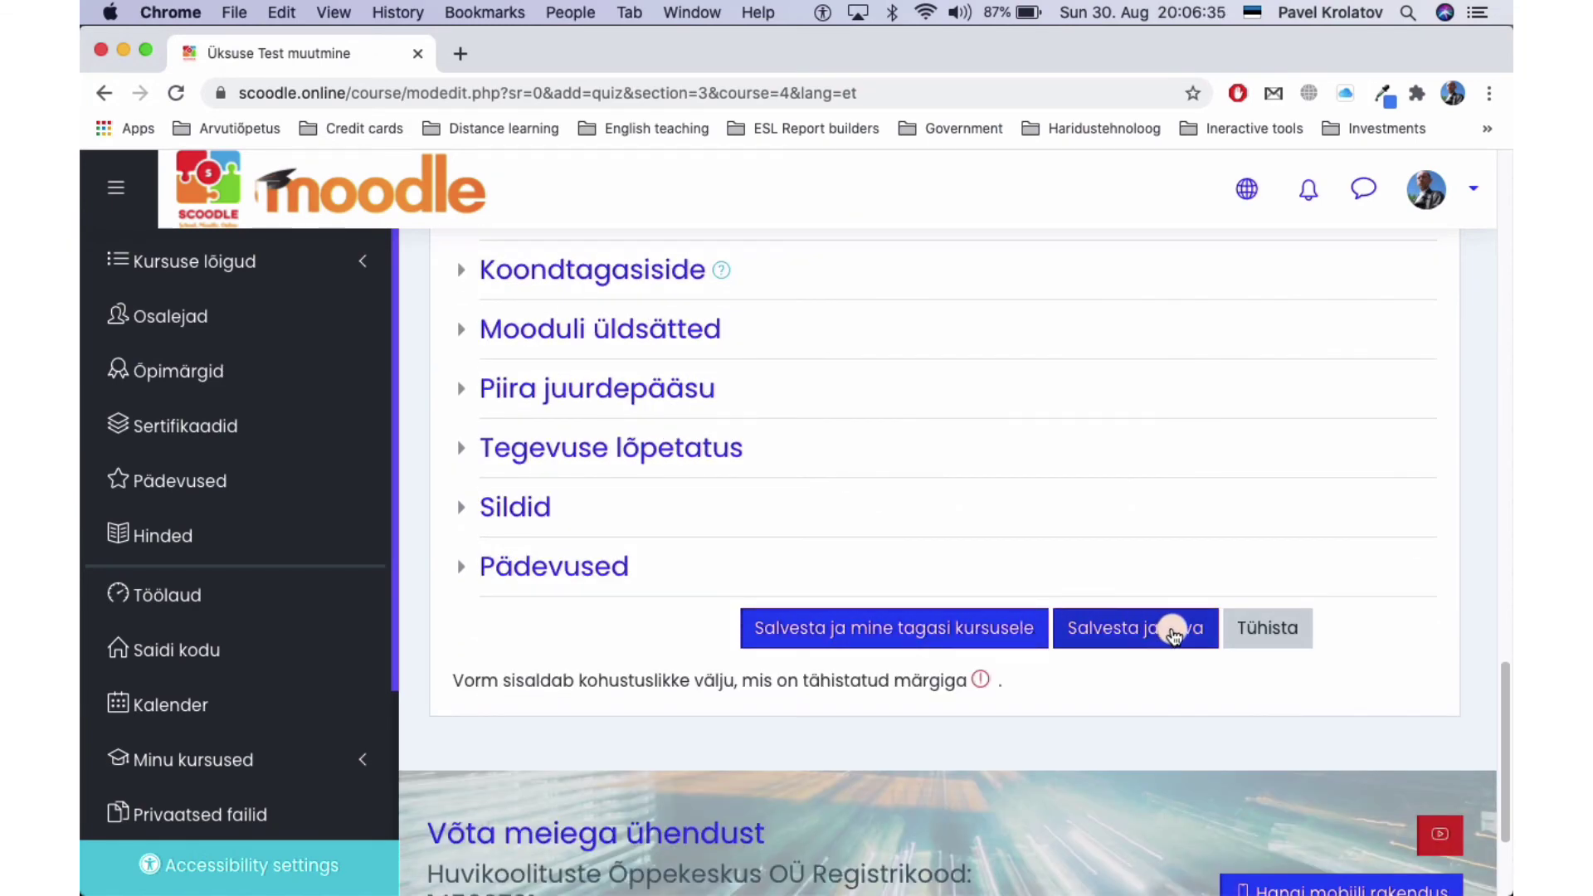
{"action": "left_click", "coordinate": [1173, 632]}
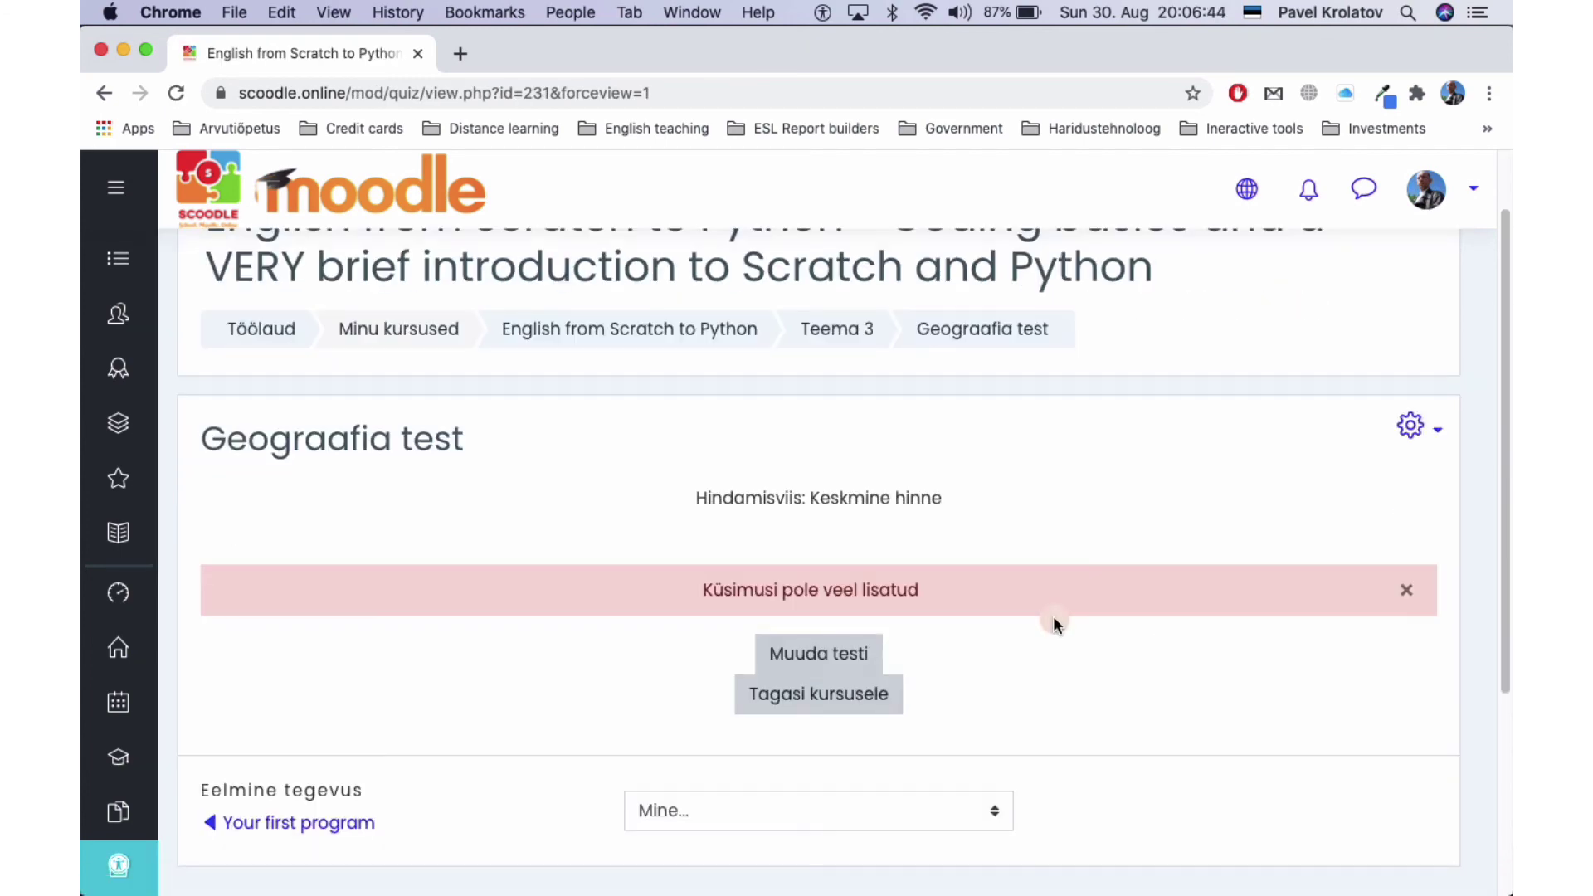
- Open the Geograafia test for editing its questions and open the options for adding a question
{"action": "double_click", "coordinate": [764, 585]}
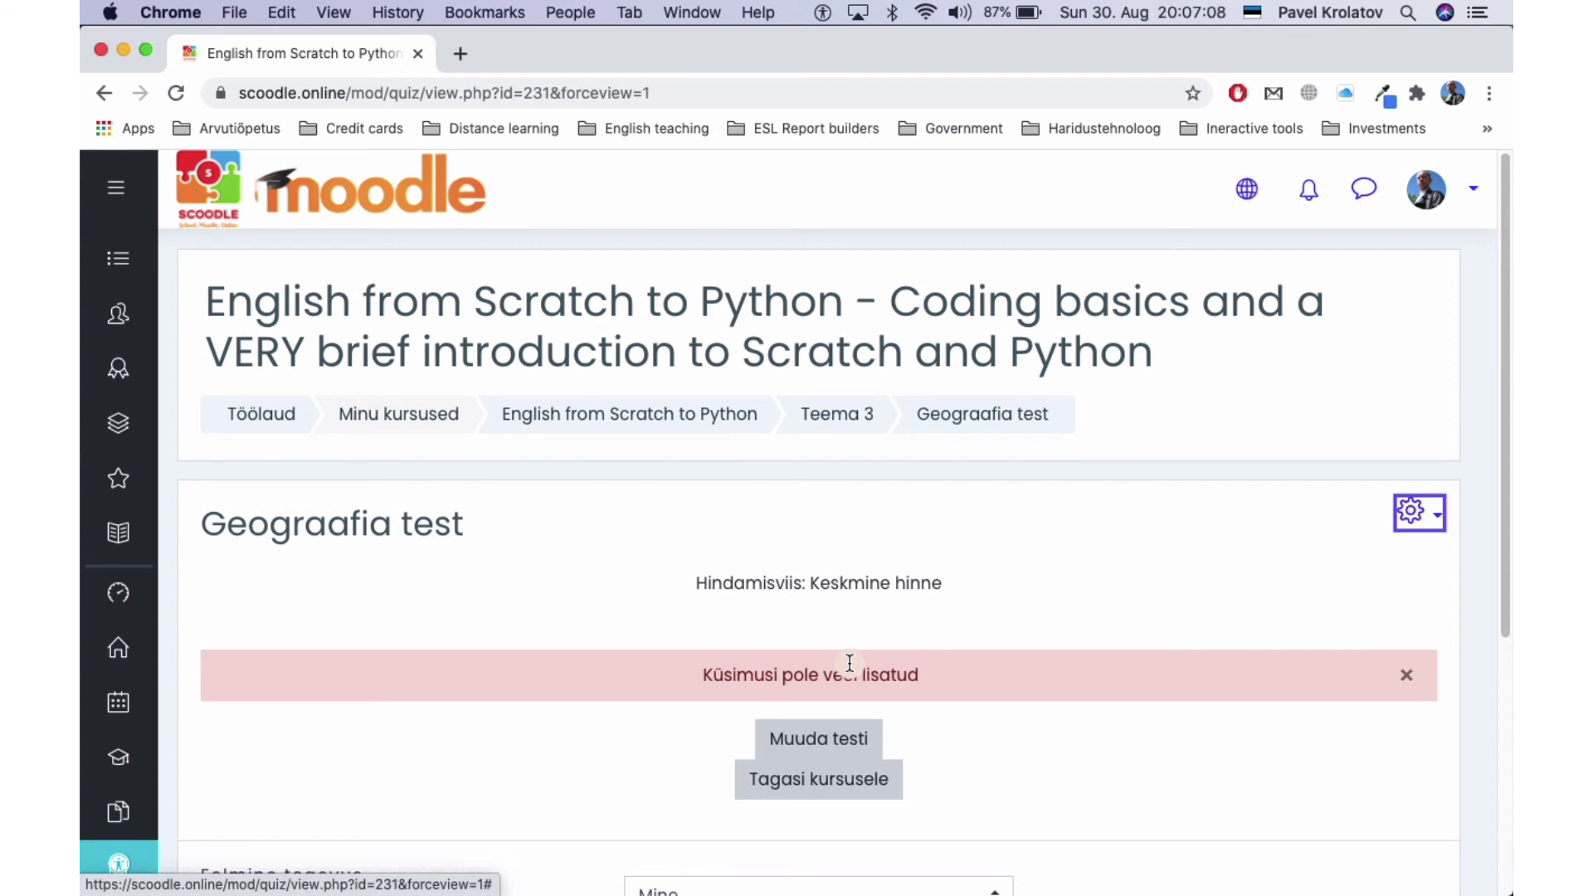
{"action": "scroll", "coordinate": [850, 662], "scroll_direction": "down", "scroll_amount": 2}
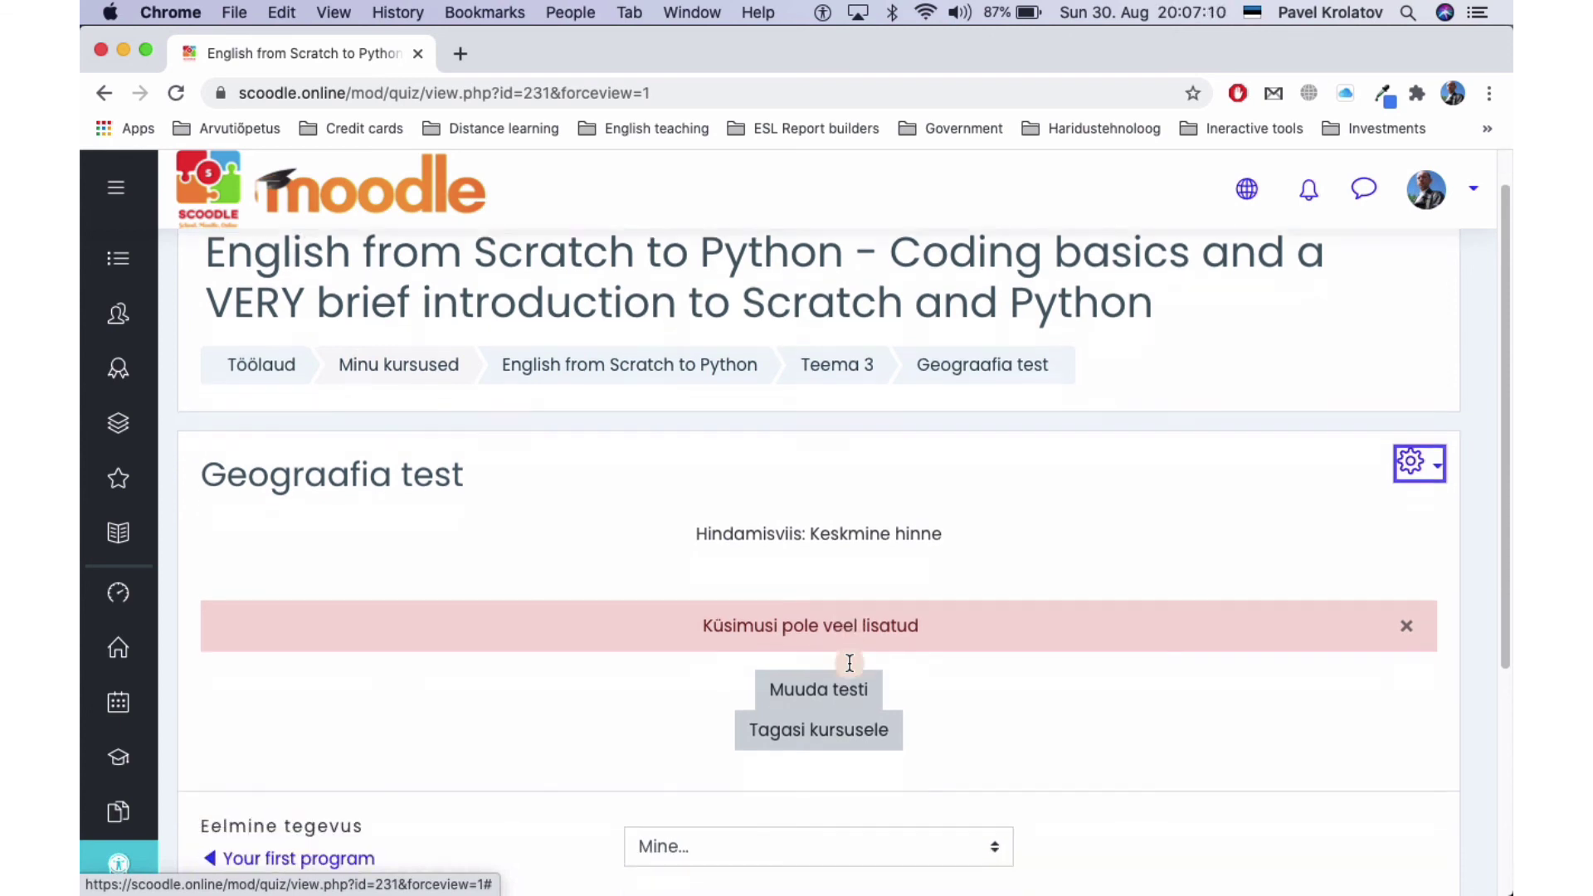
{"action": "left_click", "coordinate": [866, 692]}
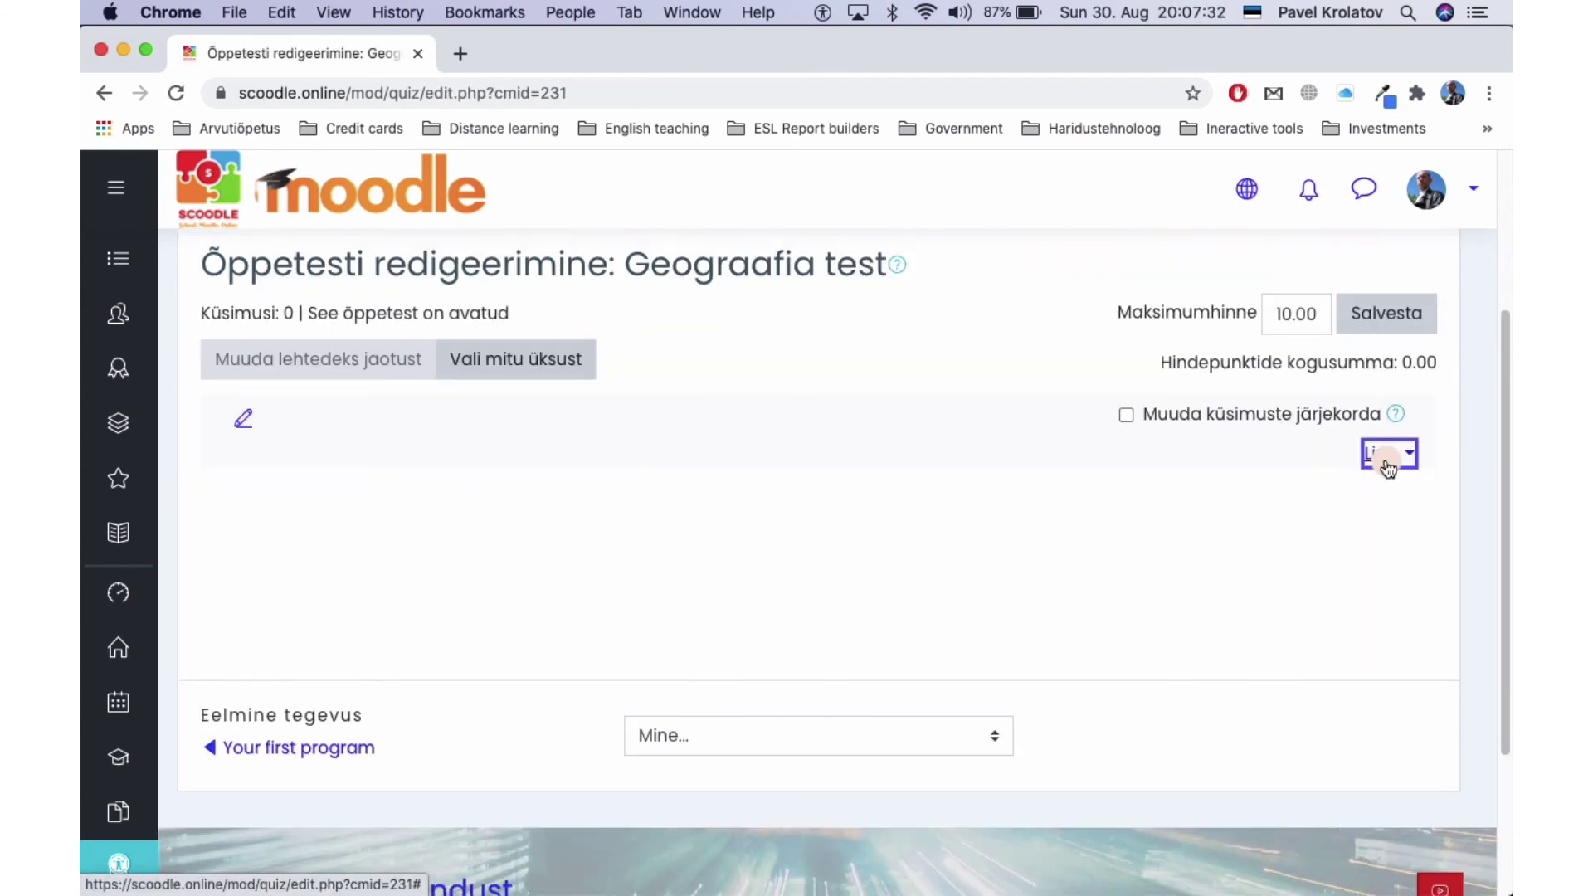
{"action": "left_click", "coordinate": [1386, 459]}
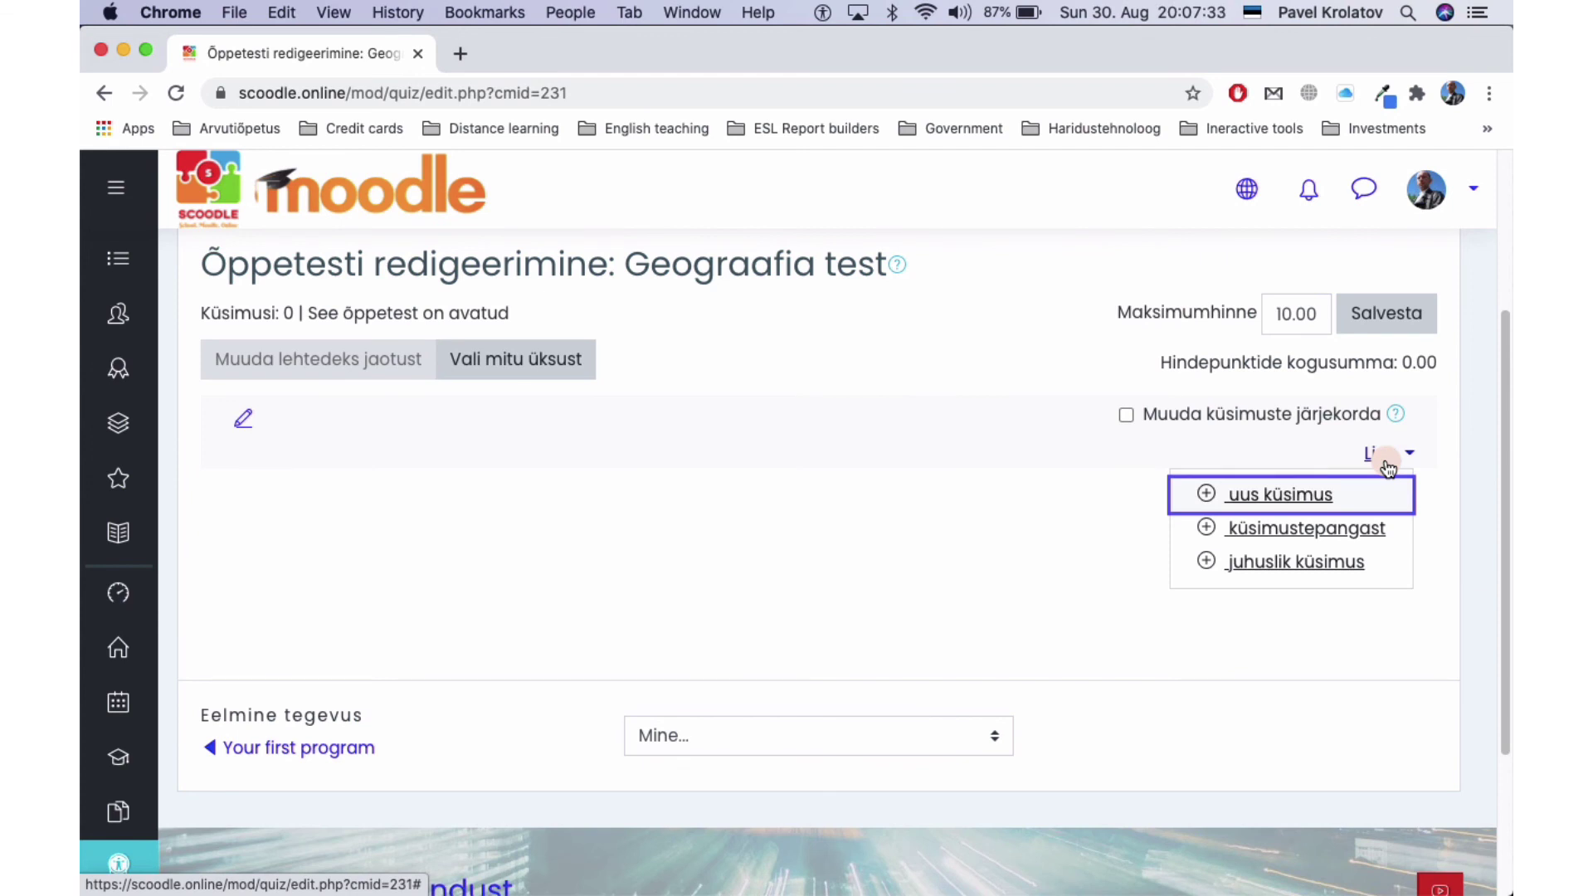